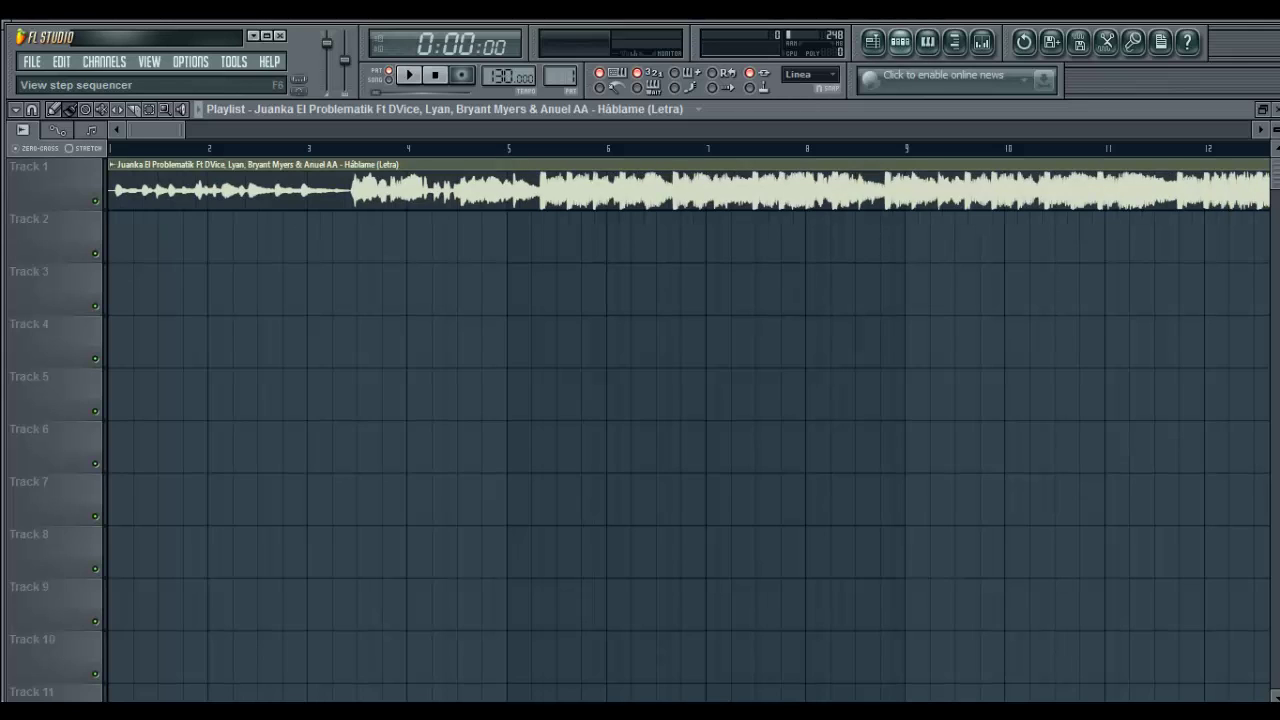
Clone the song's audio clip channel, place the clone at the start of Track 3, and stop the sample preview
{"action": "left_click", "coordinate": [900, 42]}
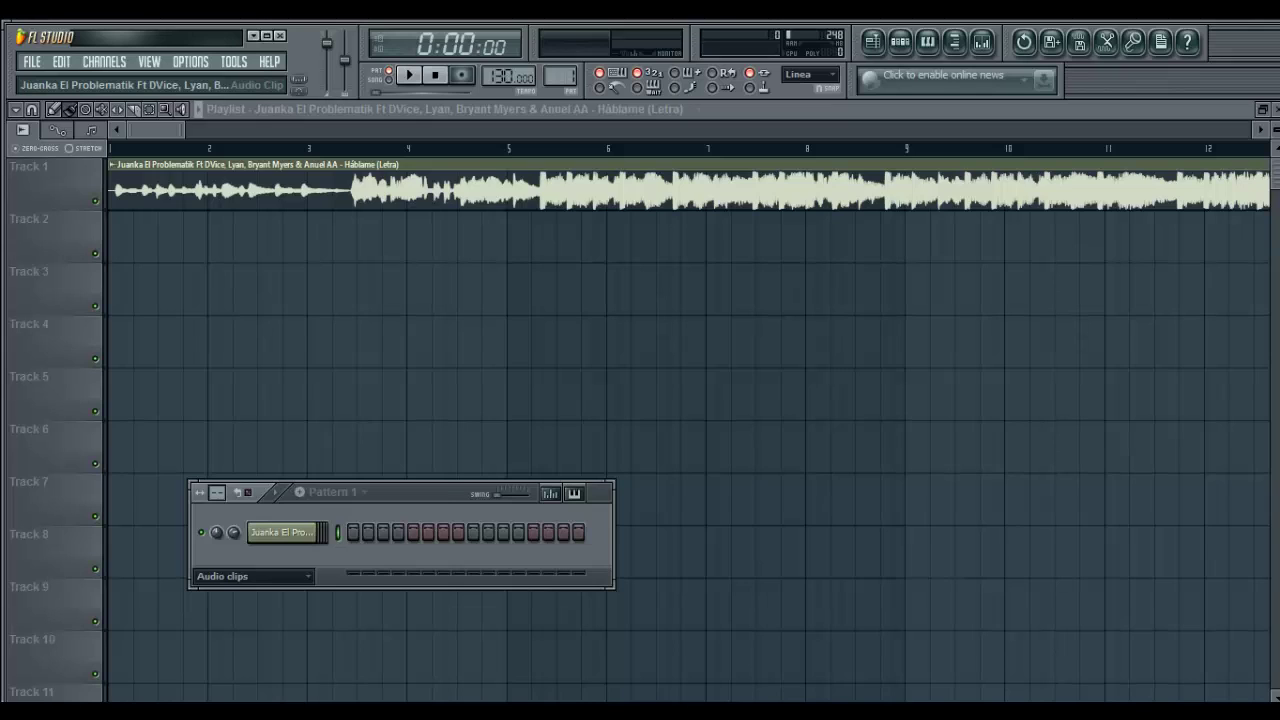
{"action": "right_click", "coordinate": [318, 532]}
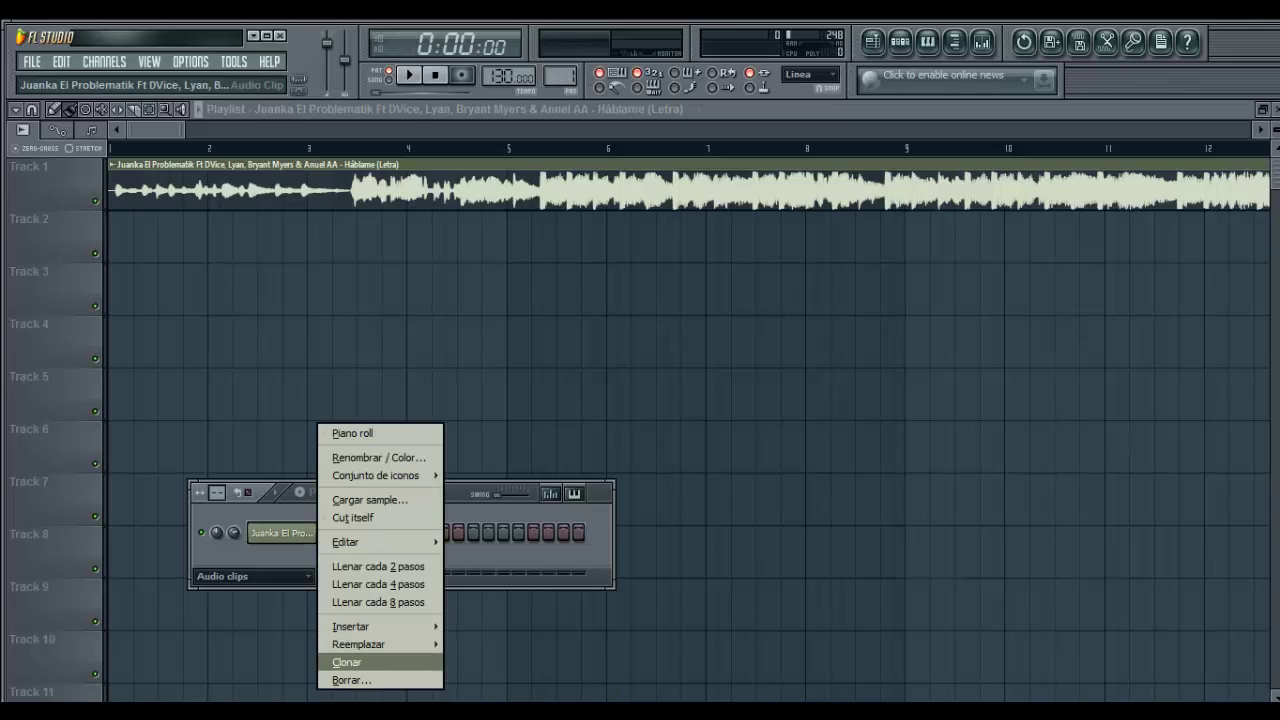
{"action": "left_click", "coordinate": [346, 662]}
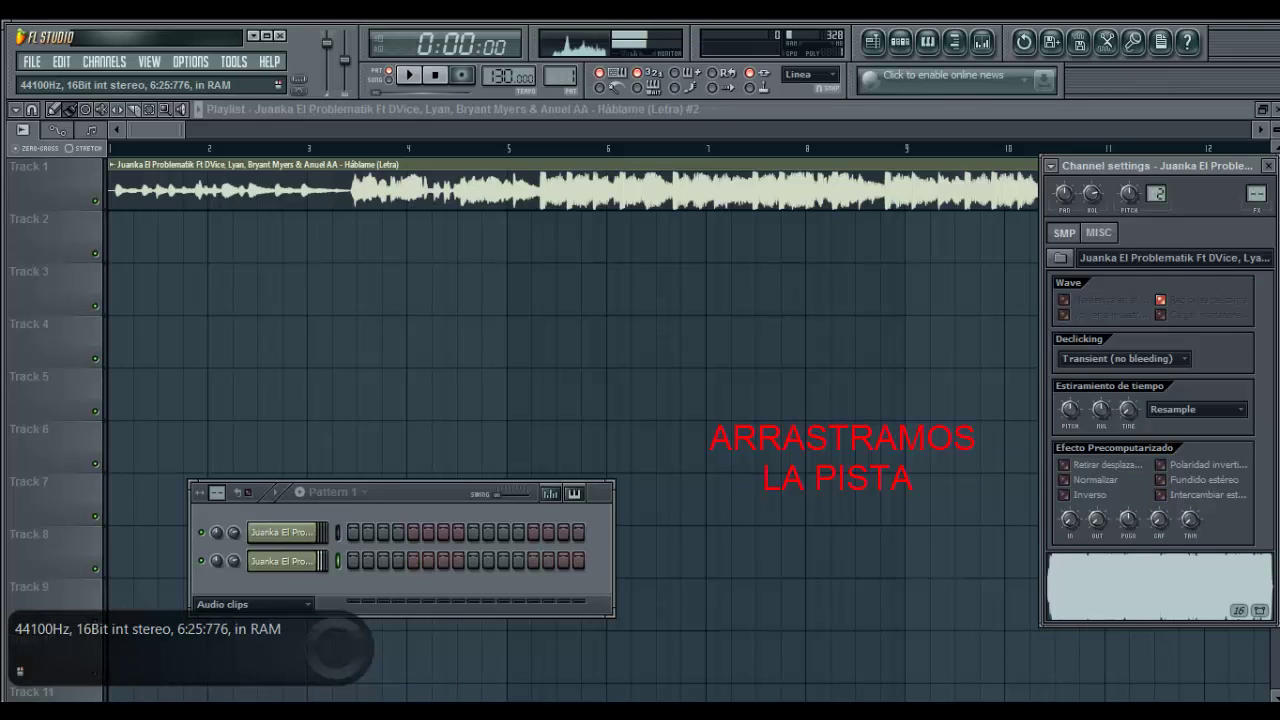
{"action": "left_click_drag", "start_coordinate": [1160, 587], "coordinate": [130, 302]}
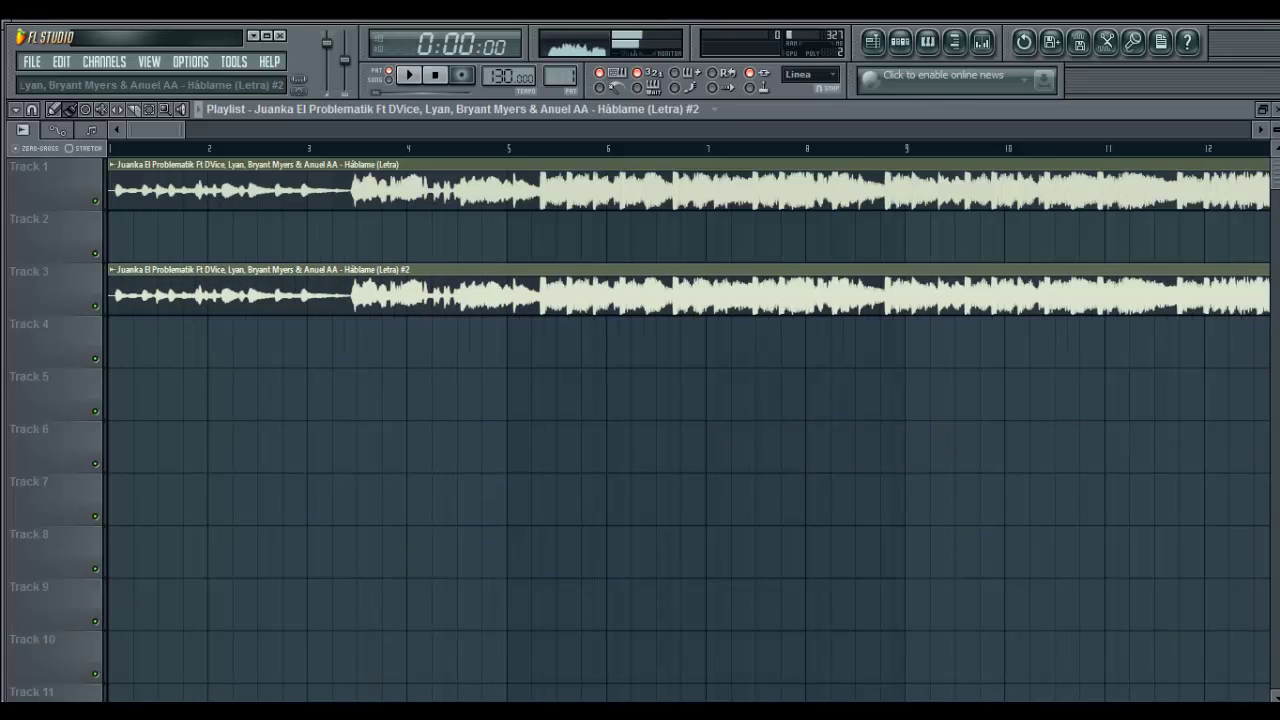
{"action": "left_click", "coordinate": [435, 75]}
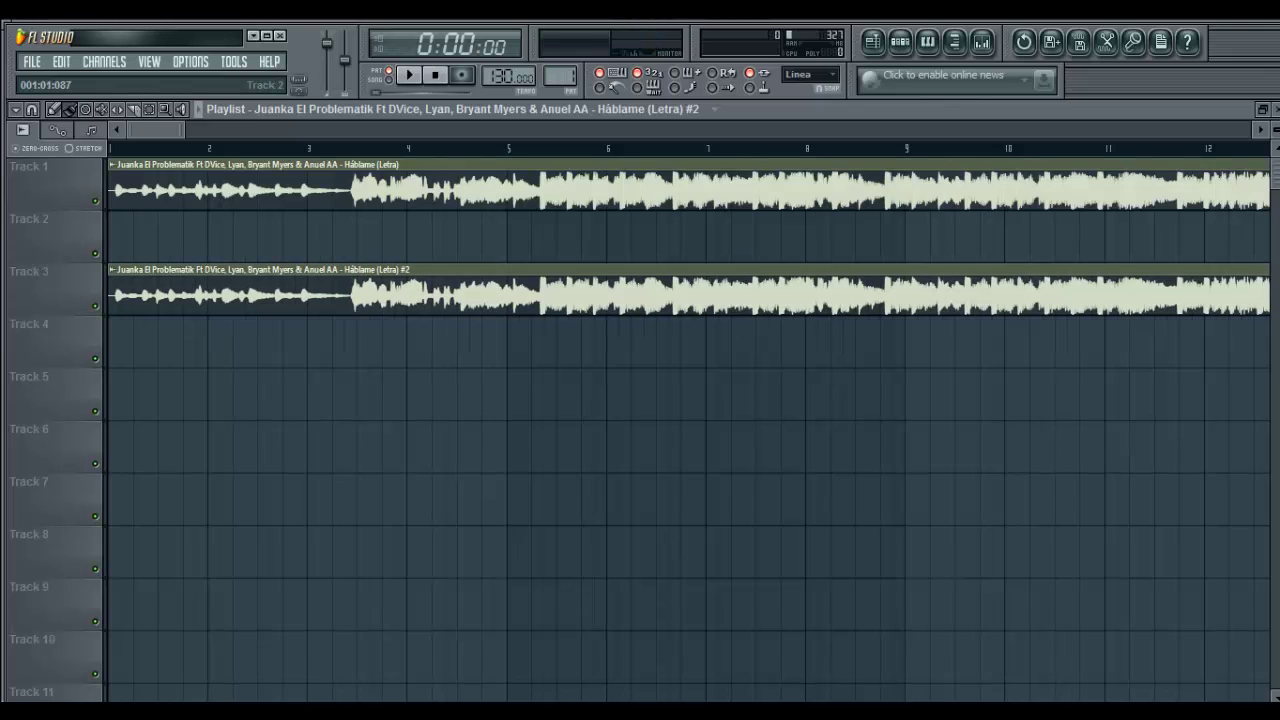
Mute playlist Track 1, which holds the original song clip
{"action": "left_click", "coordinate": [95, 201]}
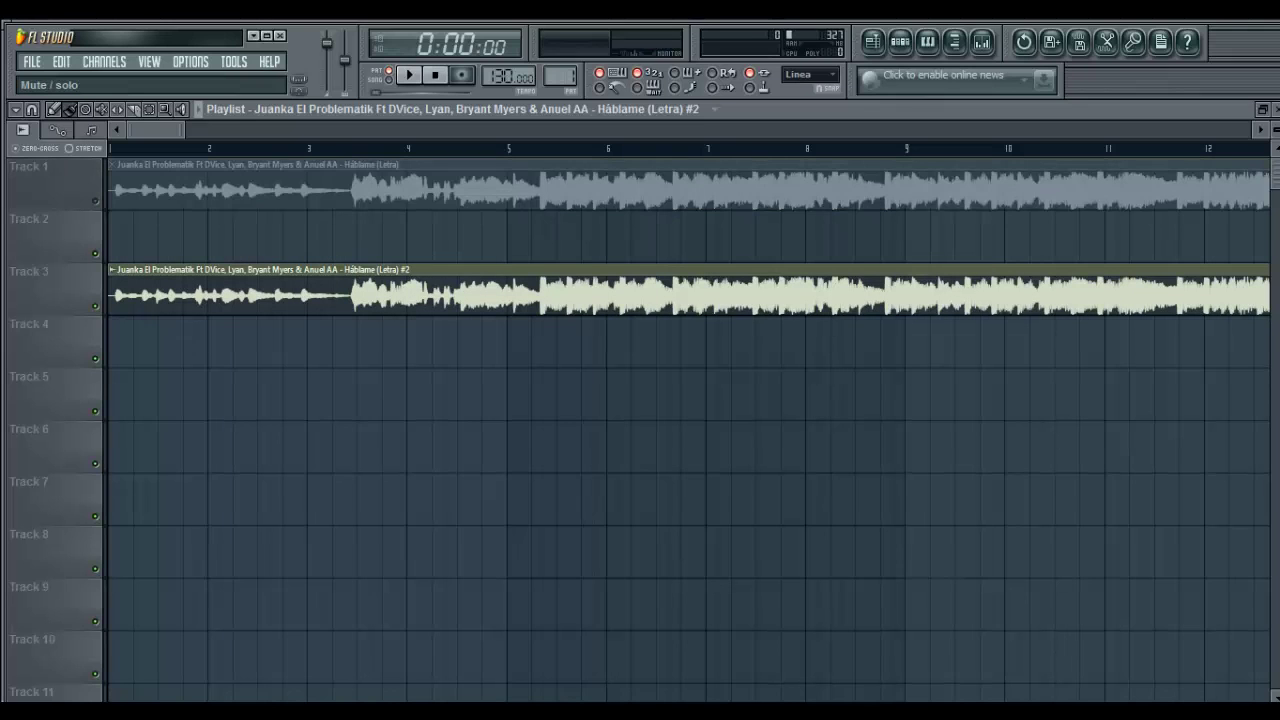
{"action": "left_click", "coordinate": [95, 201]}
{"action": "left_click", "coordinate": [95, 201]}
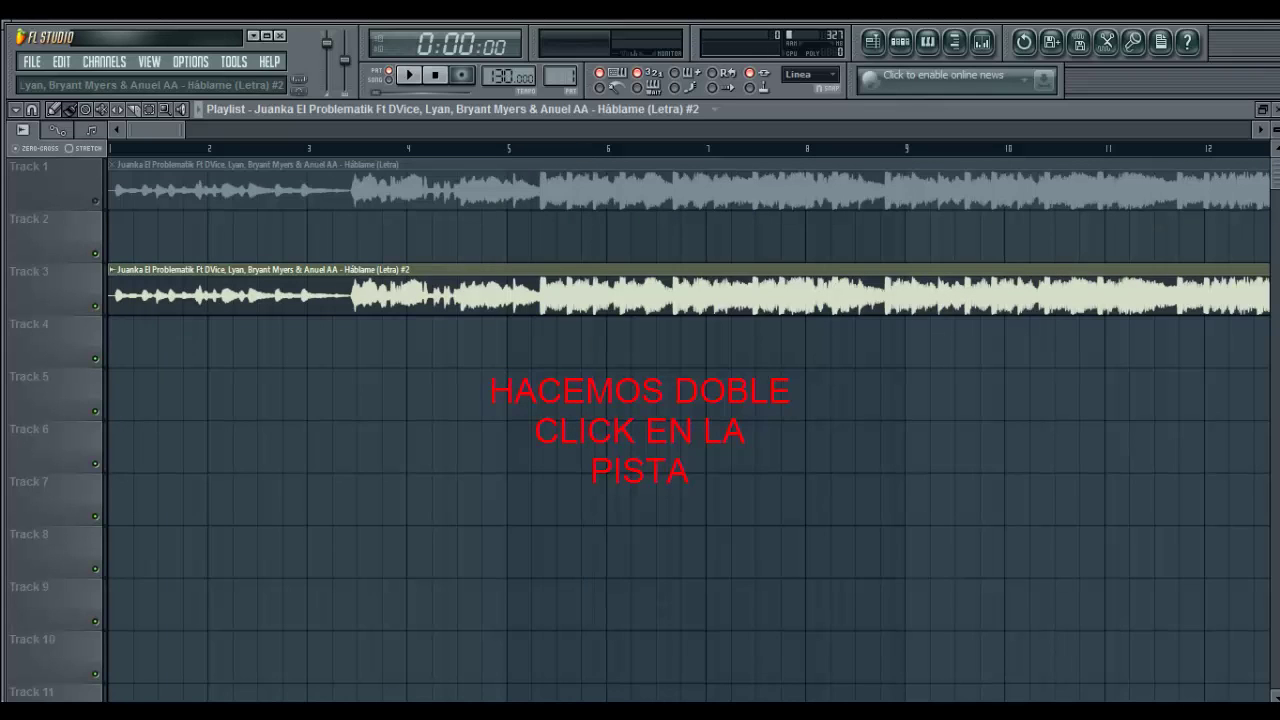
{"action": "double_click", "coordinate": [440, 296]}
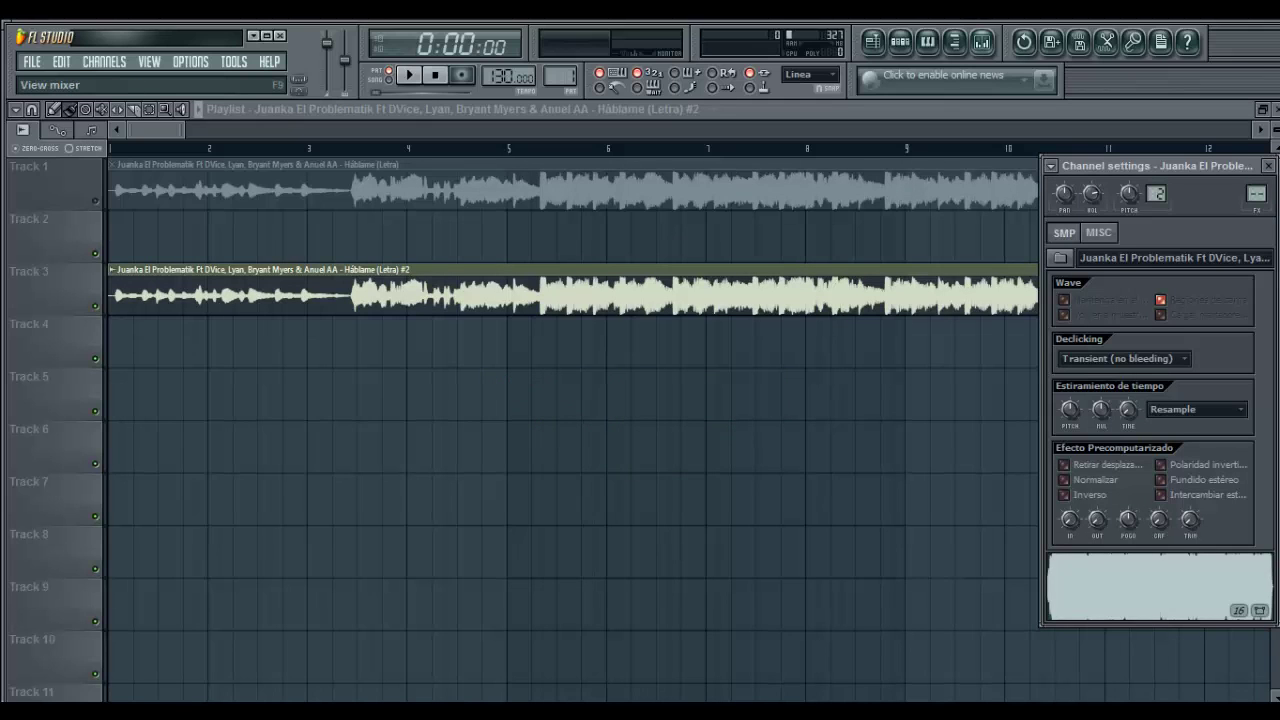
{"action": "left_click", "coordinate": [982, 41]}
{"action": "left_click", "coordinate": [982, 41]}
{"action": "left_click", "coordinate": [955, 41]}
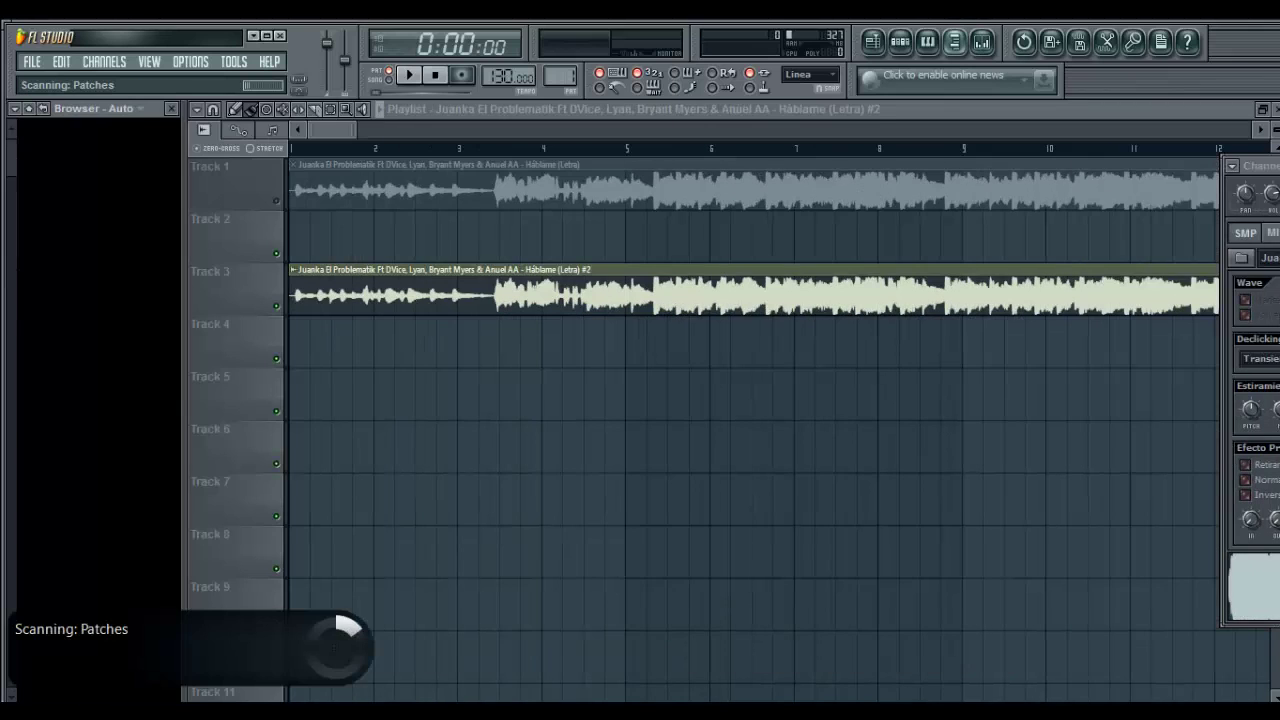
{"action": "left_click", "coordinate": [955, 41]}
{"action": "left_click", "coordinate": [928, 41]}
{"action": "left_click", "coordinate": [928, 41]}
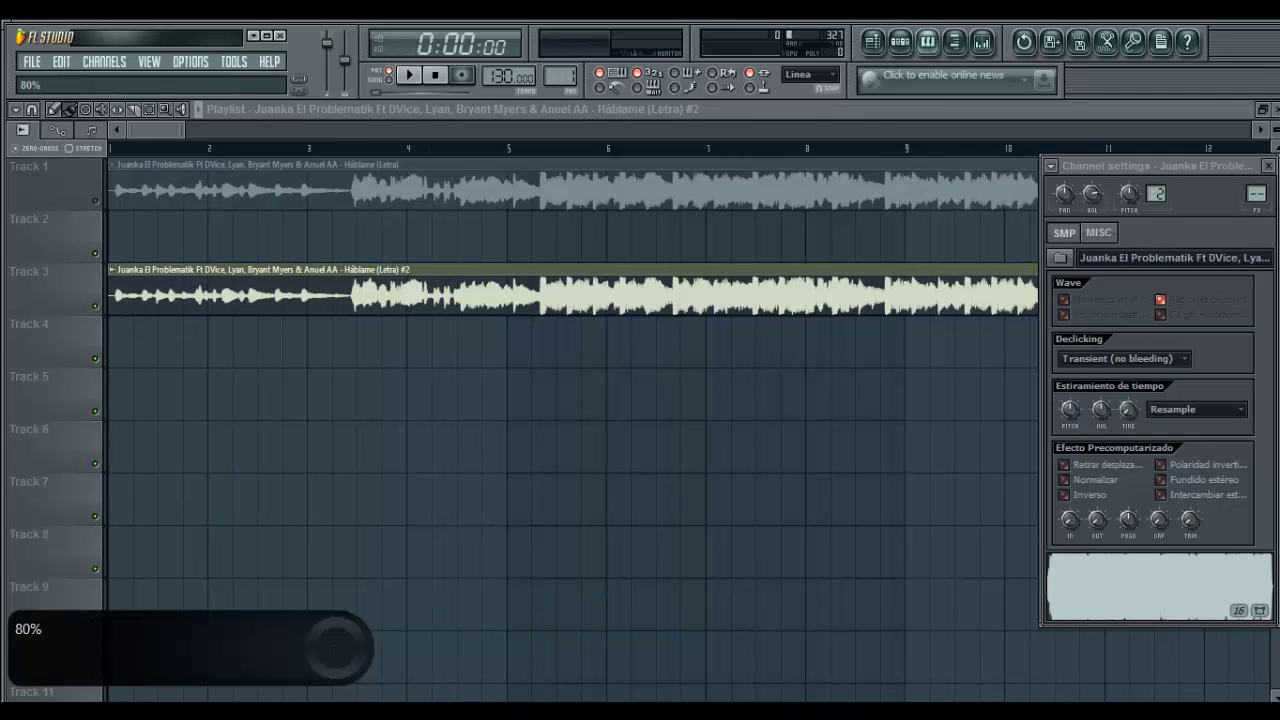
{"action": "left_click", "coordinate": [900, 41]}
{"action": "left_click", "coordinate": [900, 41]}
{"action": "left_click", "coordinate": [873, 41]}
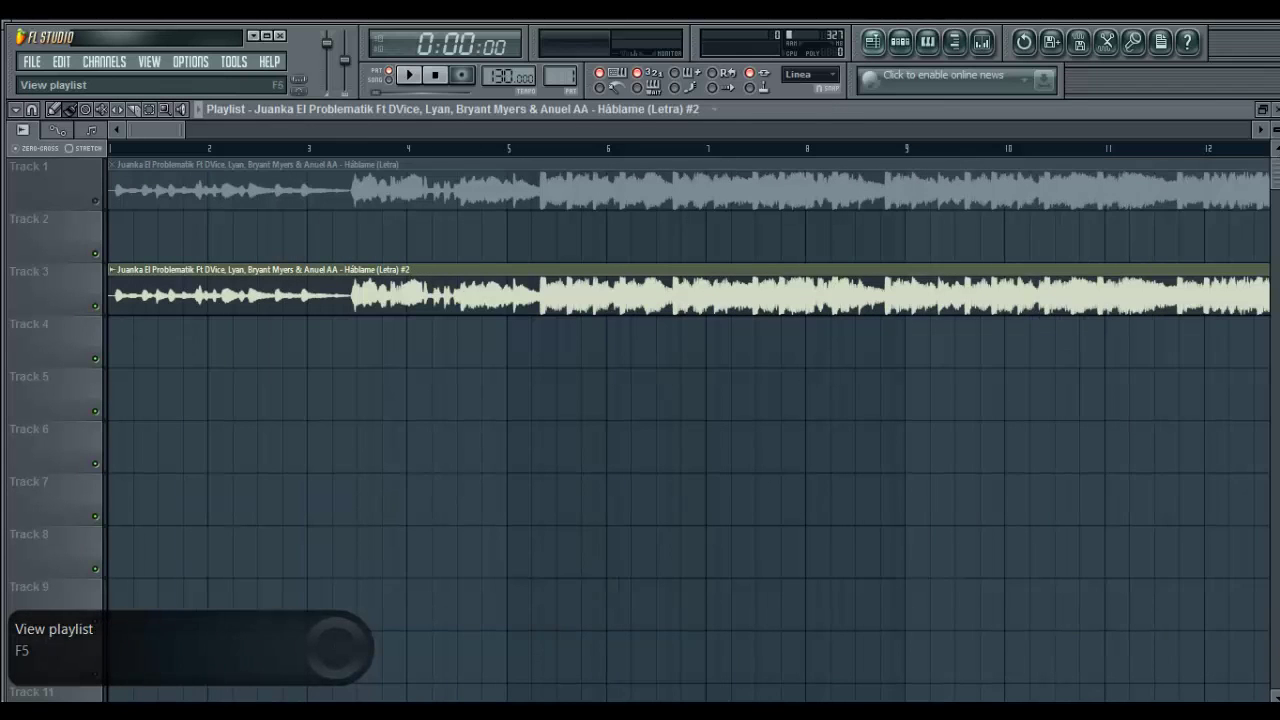
{"action": "left_click", "coordinate": [873, 41]}
{"action": "left_click", "coordinate": [873, 41]}
{"action": "double_click", "coordinate": [714, 294]}
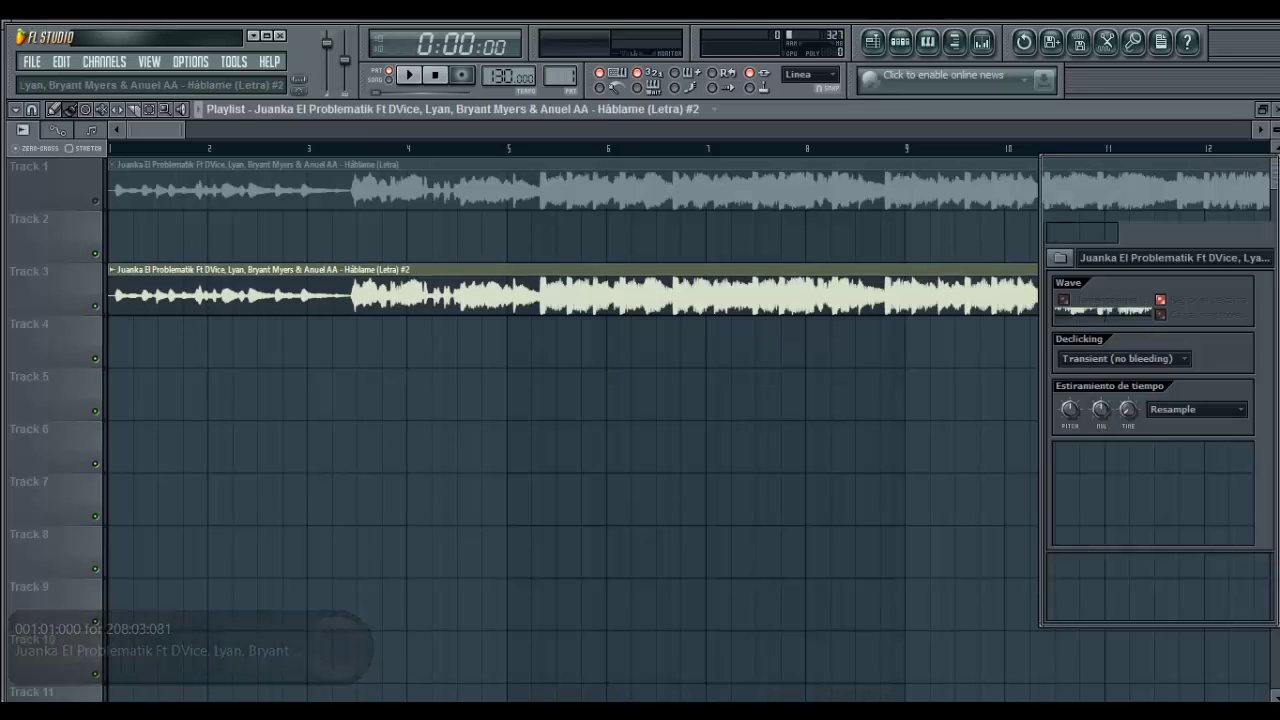
{"action": "left_click", "coordinate": [714, 294]}
{"action": "left_click", "coordinate": [873, 41]}
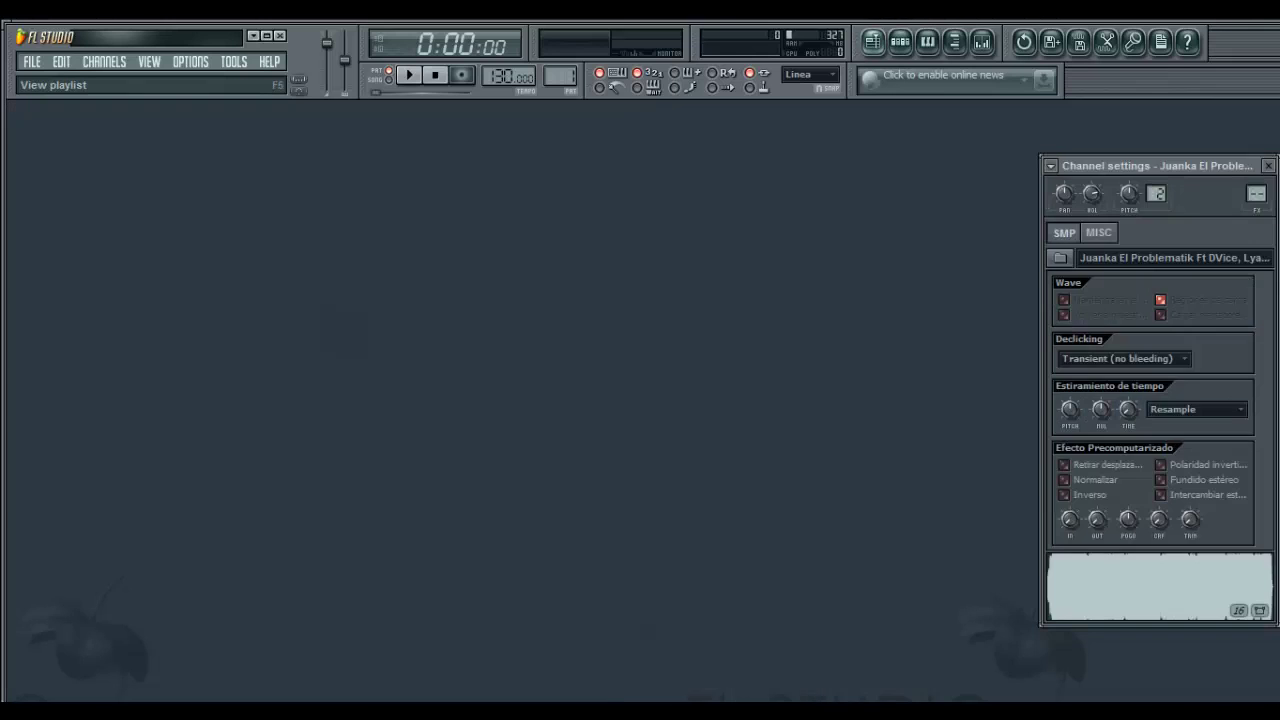
{"action": "left_click", "coordinate": [873, 41]}
Route the cloned clip on Track 3 to a free mixer track and reposition the mixer window
{"action": "double_click", "coordinate": [714, 294]}
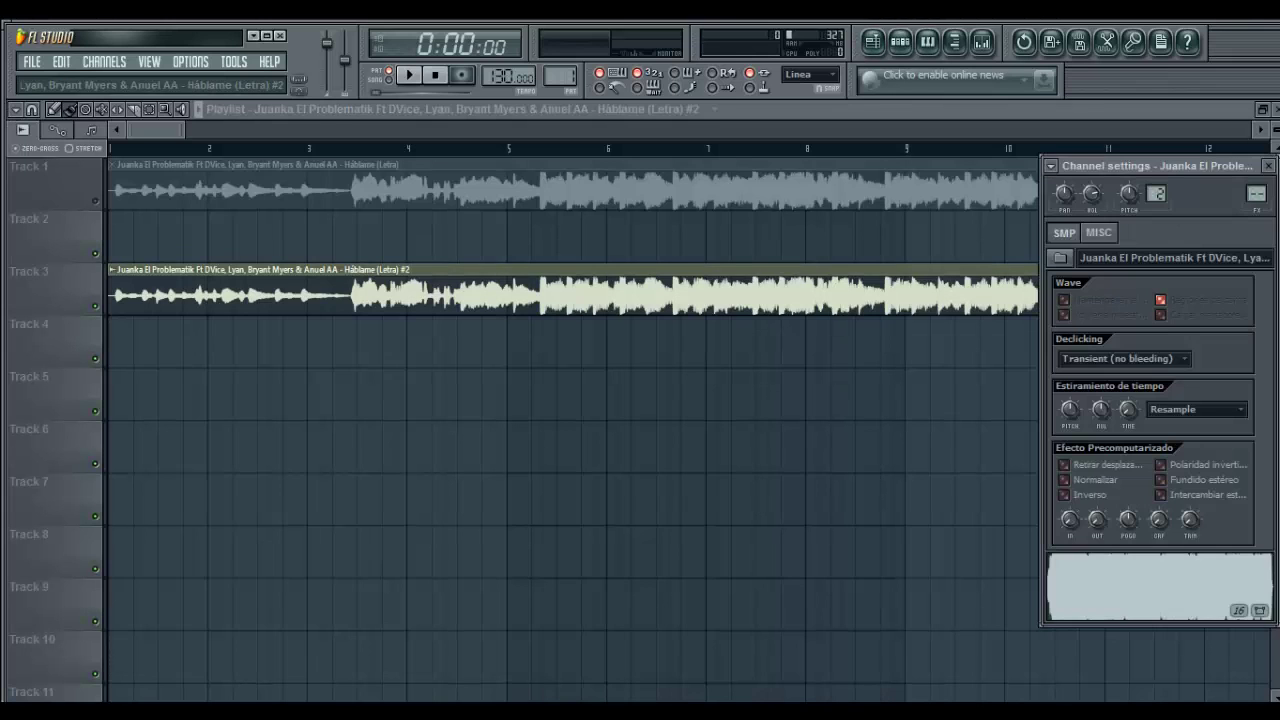
{"action": "left_click", "coordinate": [1051, 166]}
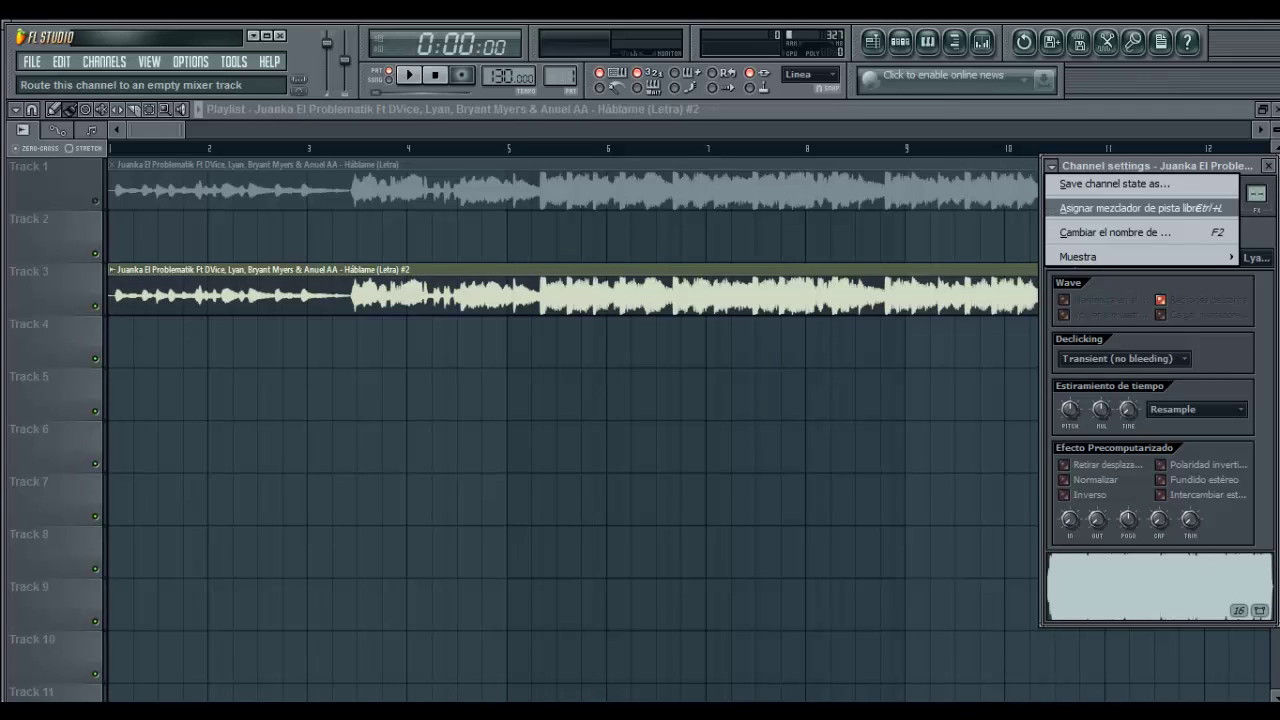
{"action": "left_click", "coordinate": [1130, 208]}
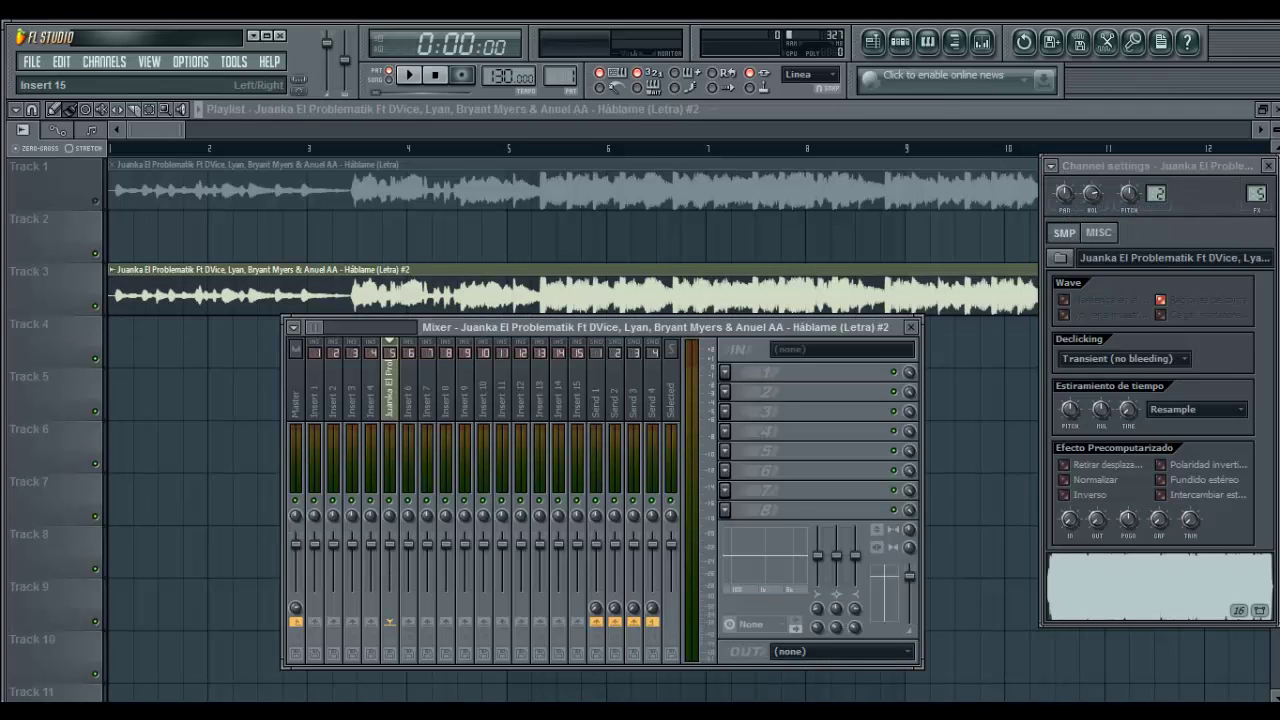
{"action": "left_click_drag", "start_coordinate": [577, 327], "coordinate": [655, 287]}
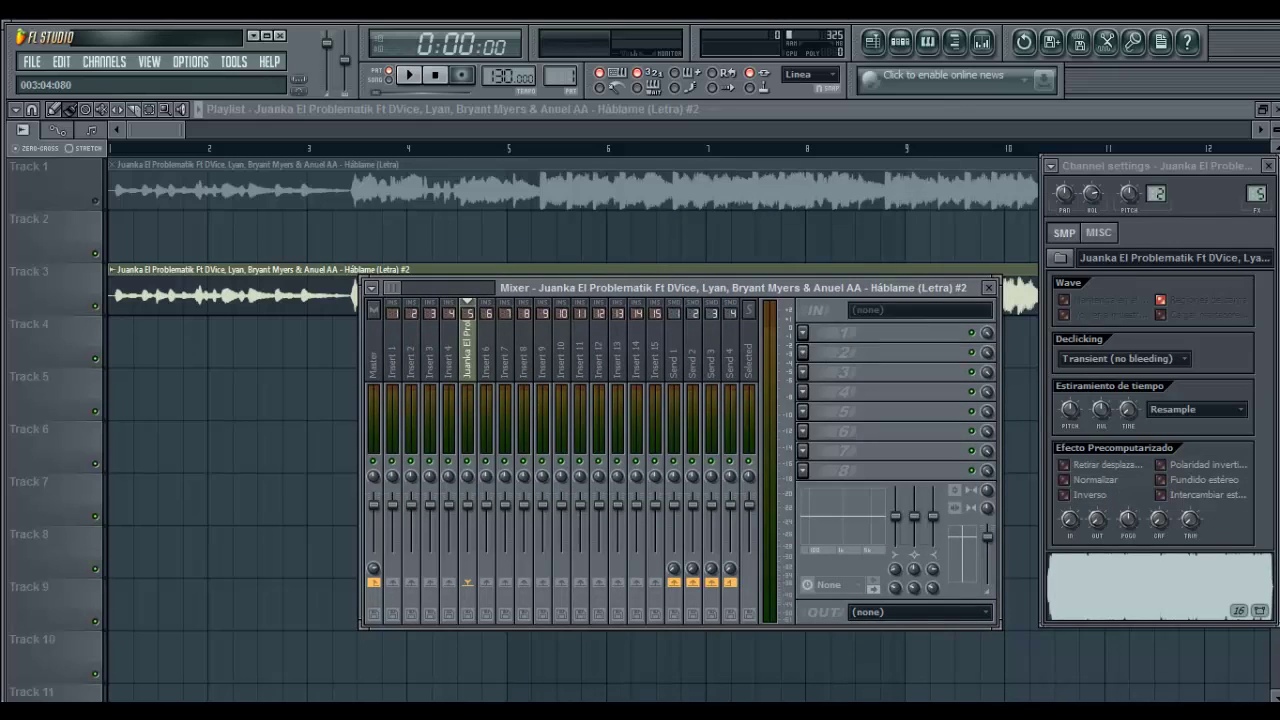
Play the playlist in song mode and load Fruity Limiter into effect slot 8 of the cloned clip's mixer track
{"action": "left_click", "coordinate": [389, 76]}
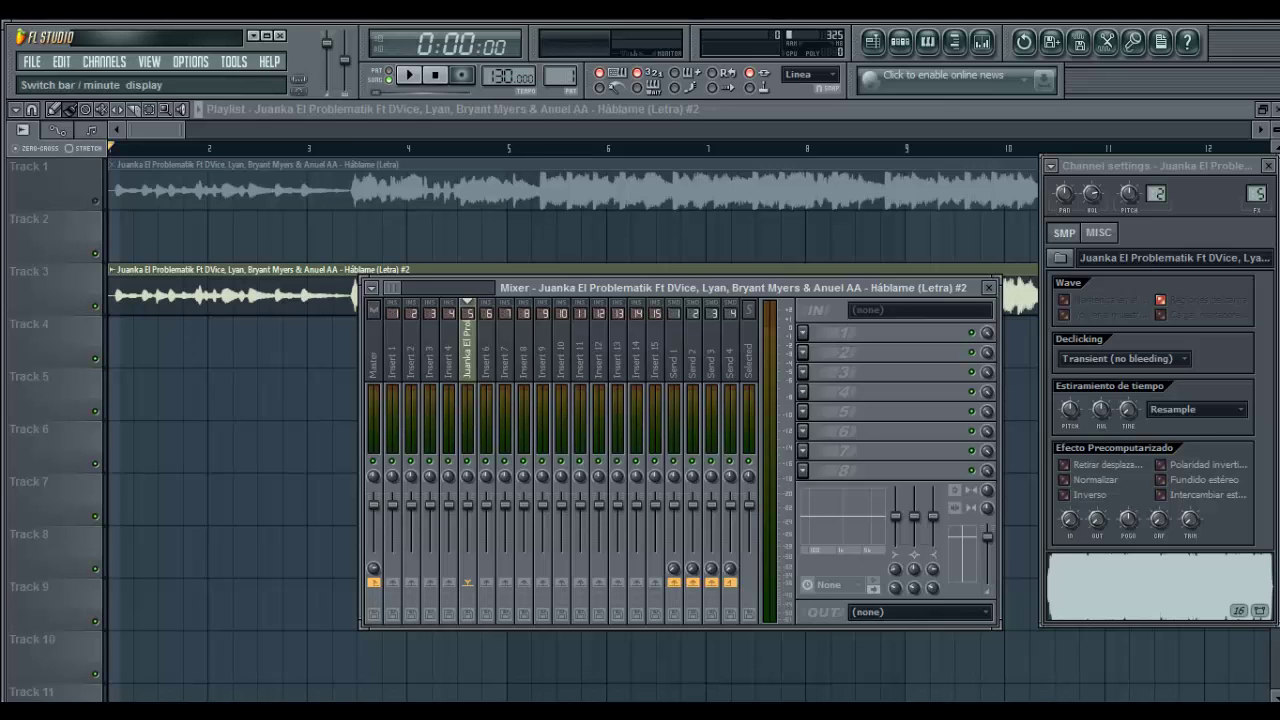
{"action": "left_click", "coordinate": [409, 75]}
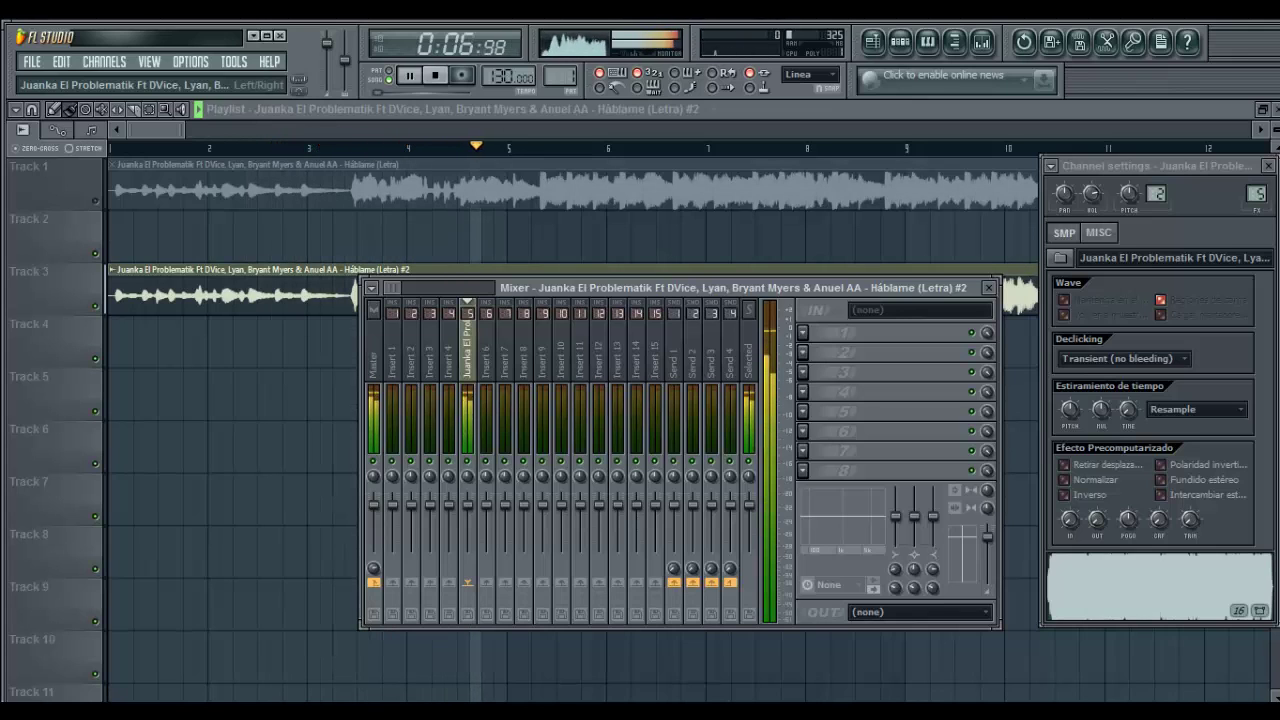
{"action": "left_click", "coordinate": [802, 332]}
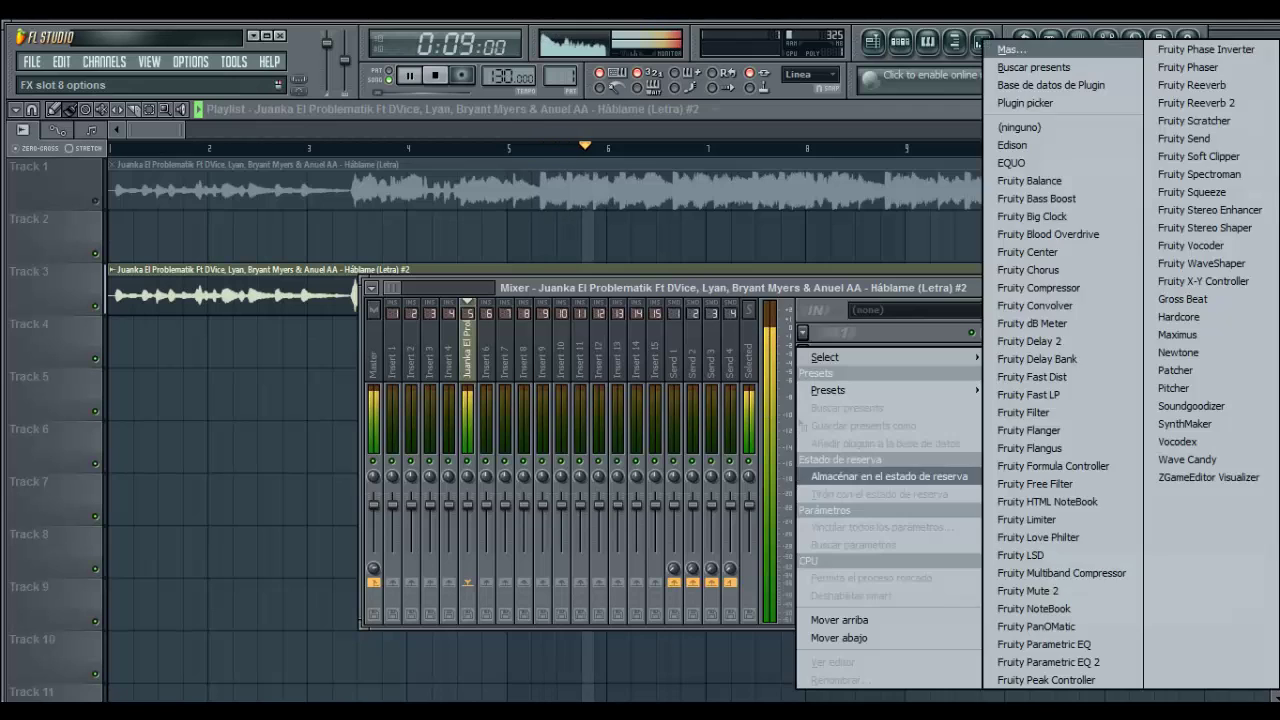
{"action": "mouse_move", "coordinate": [890, 357]}
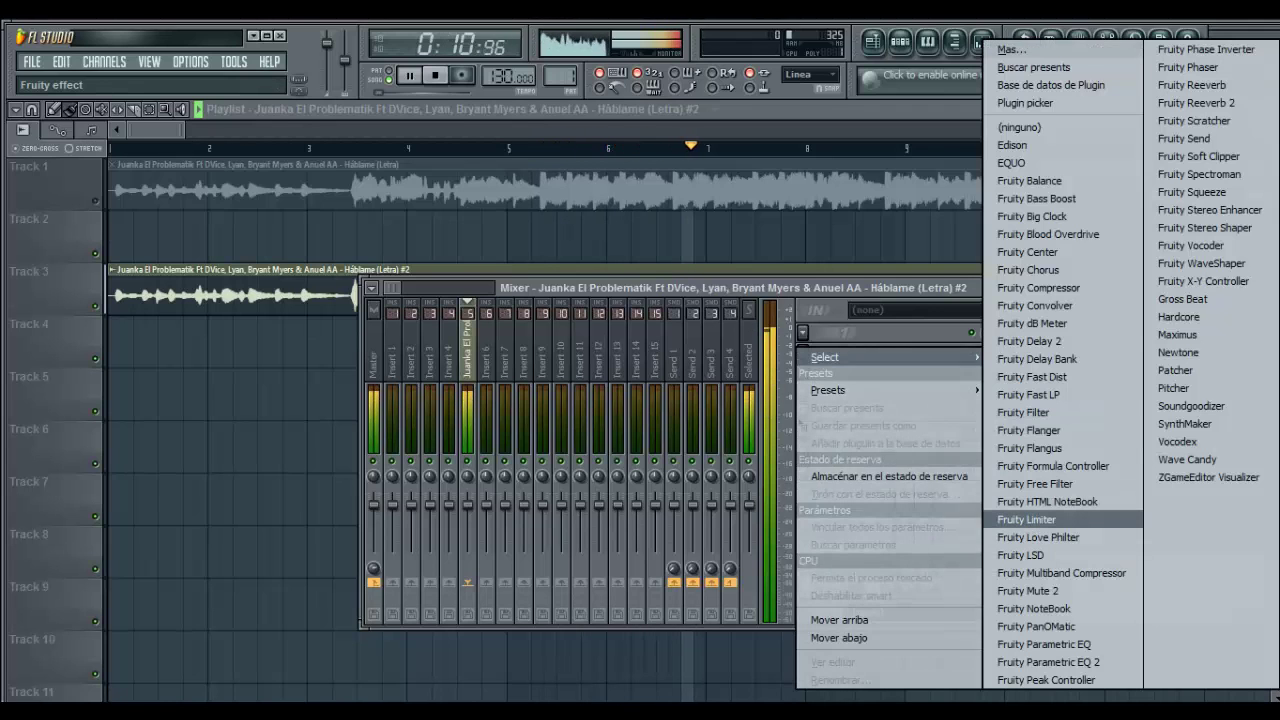
{"action": "left_click", "coordinate": [1030, 520]}
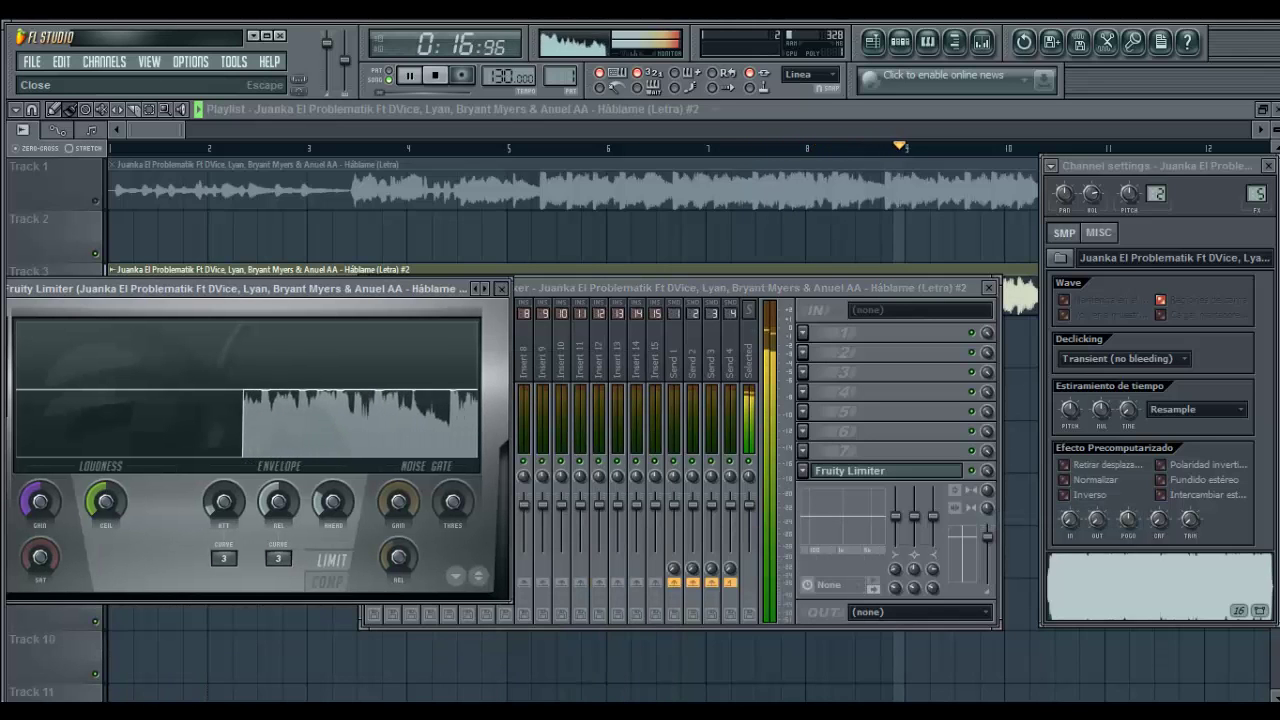
{"action": "left_click", "coordinate": [501, 288]}
Load Fruity Parametric EQ 2 into effect slot 1 of the cloned clip's mixer track
{"action": "left_click", "coordinate": [802, 332]}
{"action": "mouse_move", "coordinate": [890, 353]}
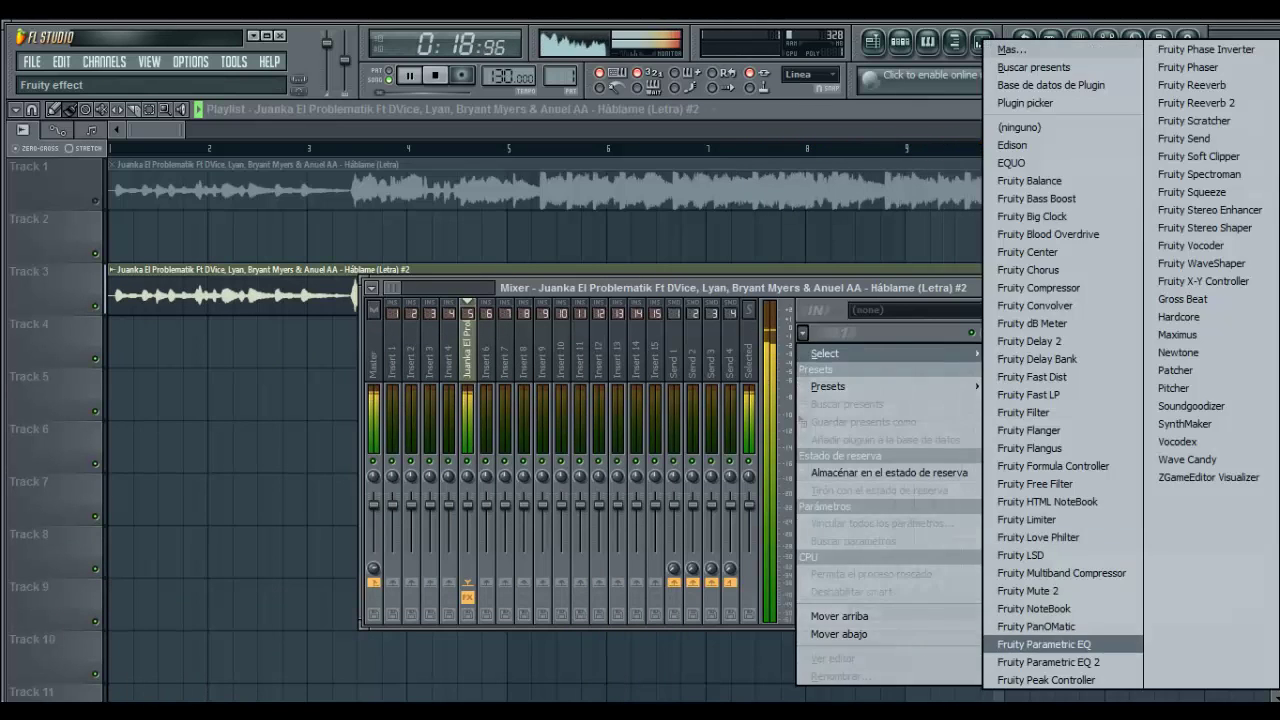
{"action": "left_click", "coordinate": [1048, 662]}
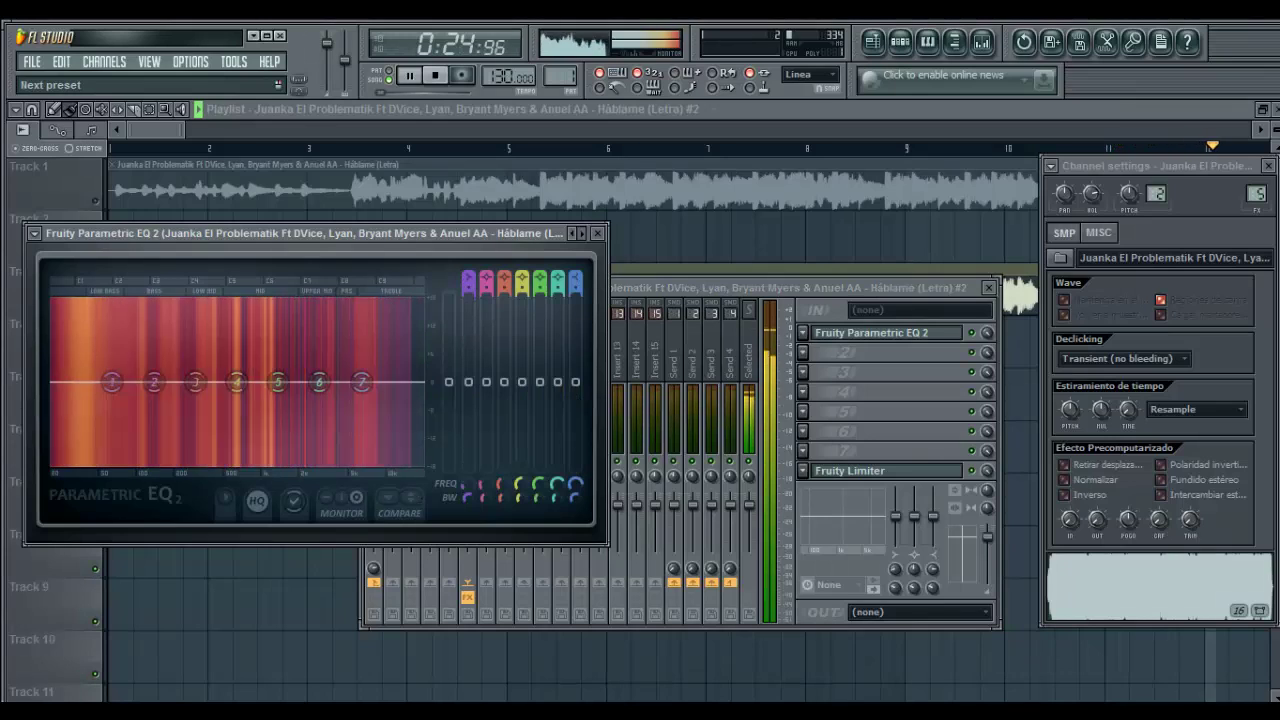
Advance the equalizer to its low-pass preset and lower the band 7 cutoff to about 55 Hz
{"action": "left_click", "coordinate": [581, 233]}
{"action": "left_click", "coordinate": [581, 233]}
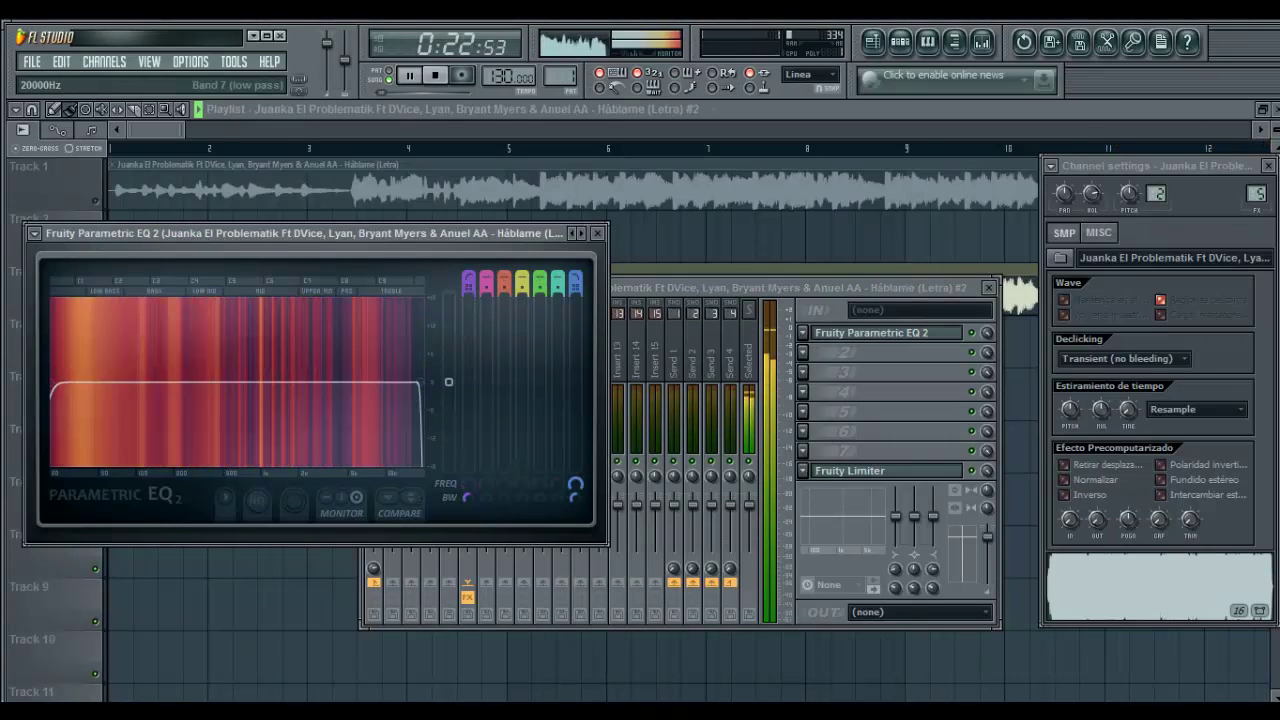
{"action": "left_click_drag", "start_coordinate": [420, 383], "coordinate": [104, 383]}
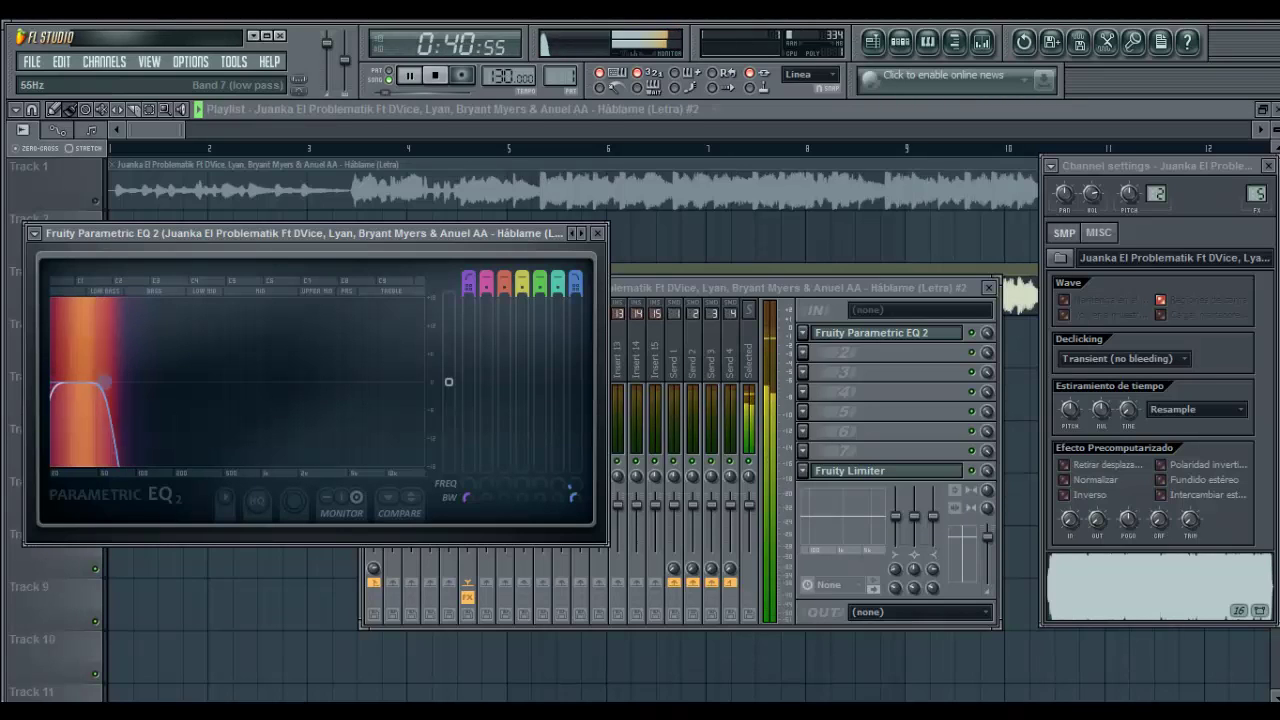
{"action": "left_click_drag", "start_coordinate": [105, 382], "coordinate": [104, 382]}
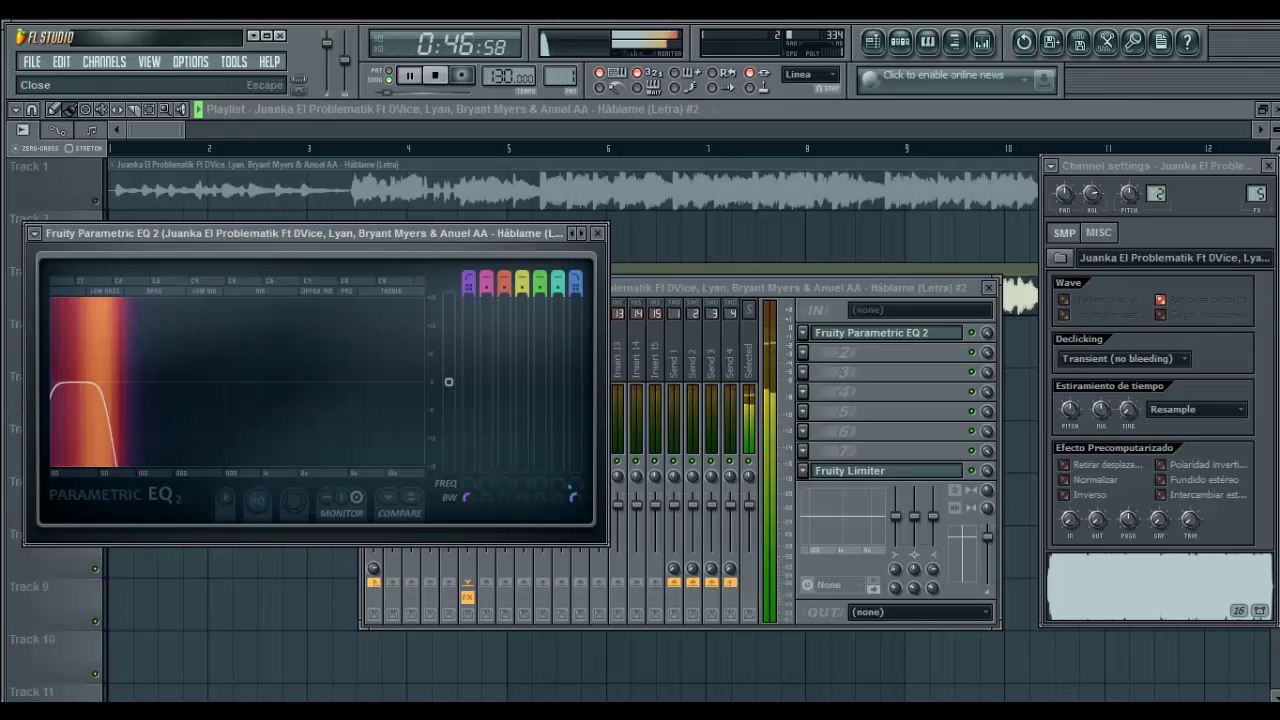
{"action": "left_click", "coordinate": [597, 233]}
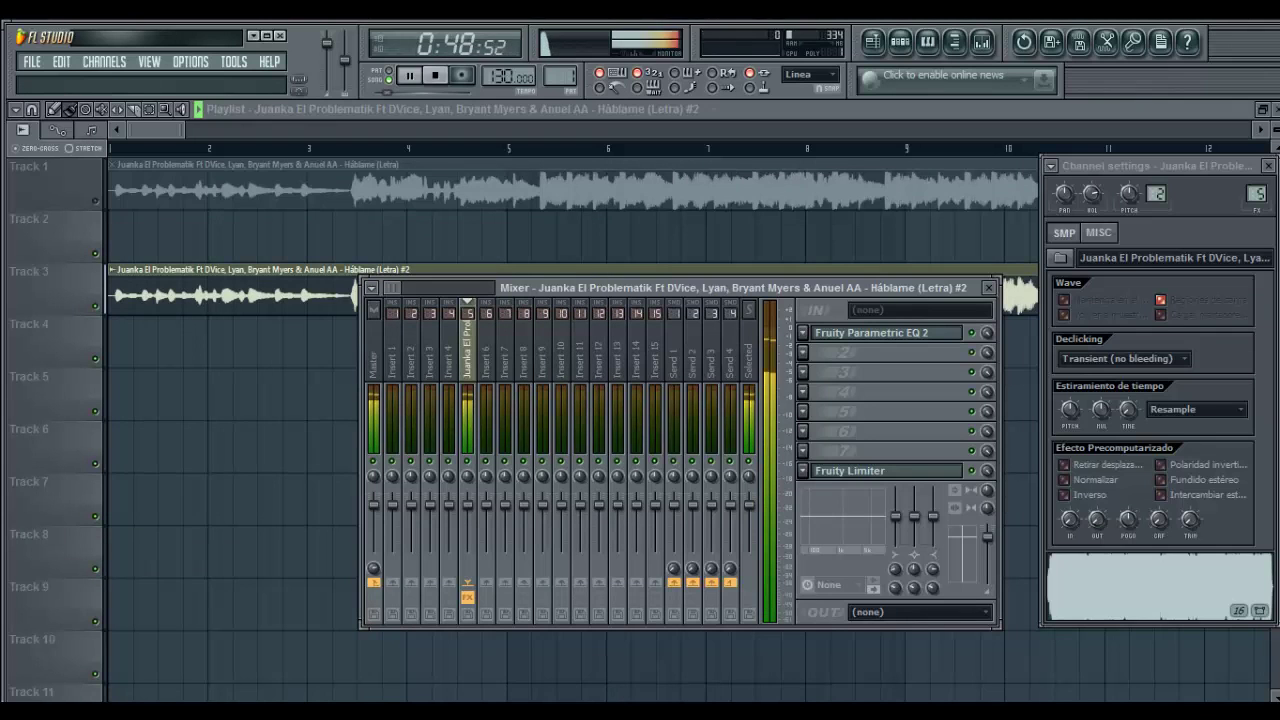
Add Fruity Bass Boost in effect slot 2 and slightly lower the volume fader of the cloned clip's mixer track
{"action": "left_click", "coordinate": [802, 332]}
{"action": "mouse_move", "coordinate": [825, 357]}
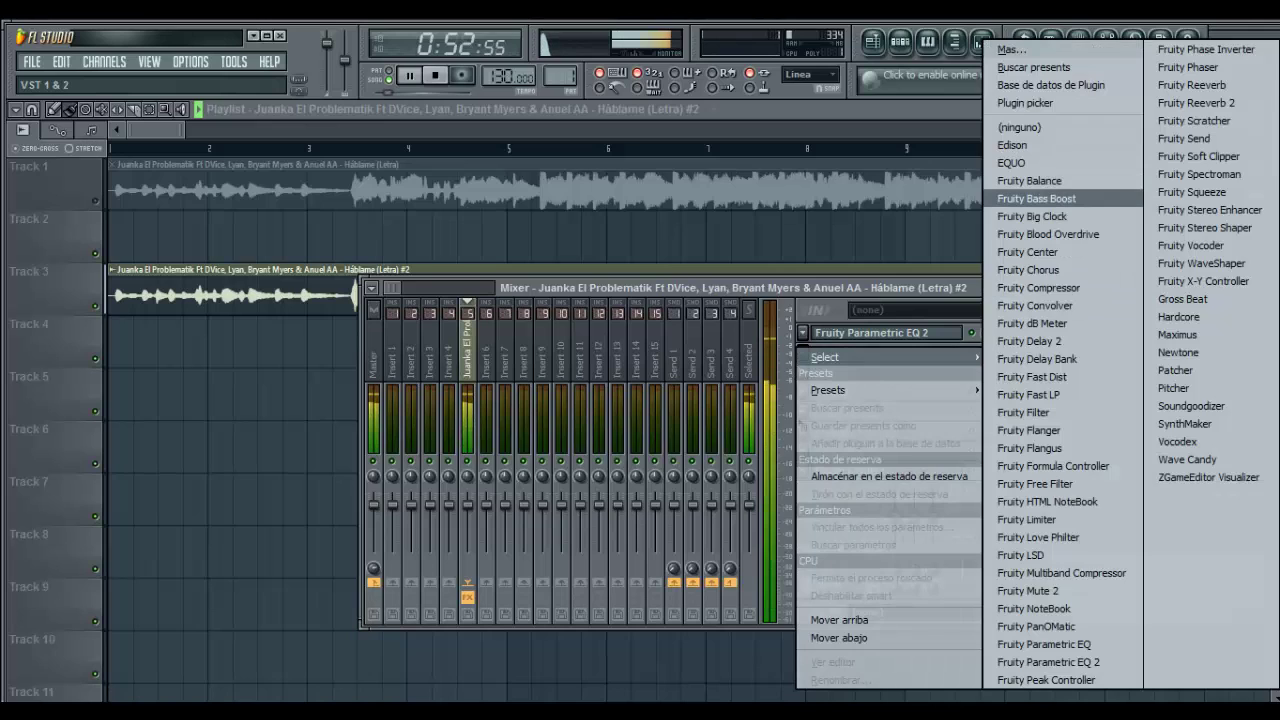
{"action": "left_click", "coordinate": [1037, 198]}
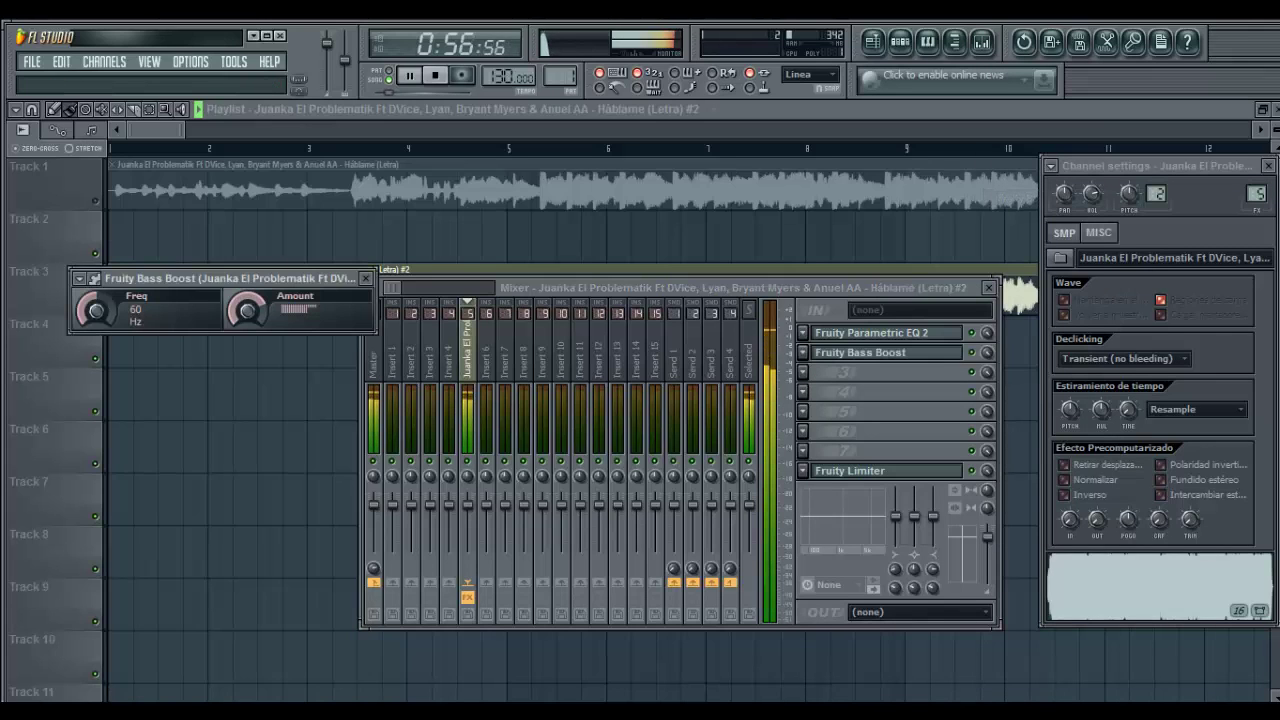
{"action": "left_click", "coordinate": [366, 278]}
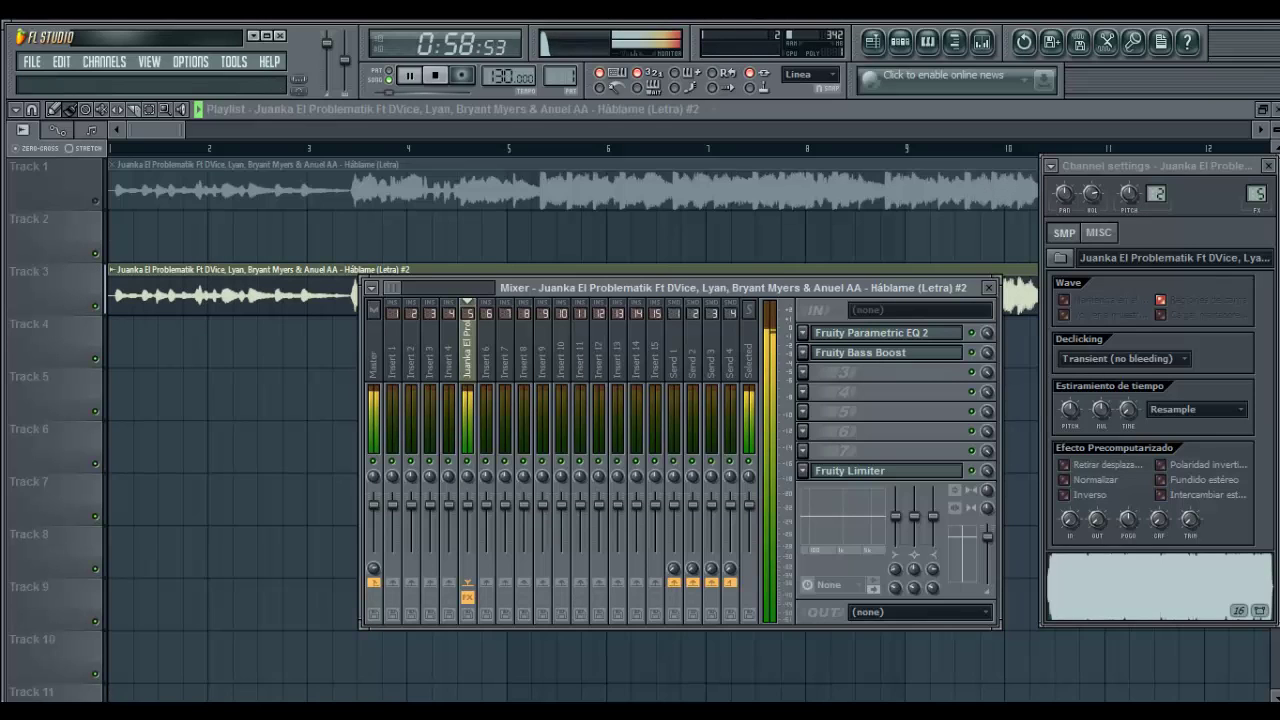
{"action": "left_click_drag", "start_coordinate": [468, 505], "coordinate": [468, 521]}
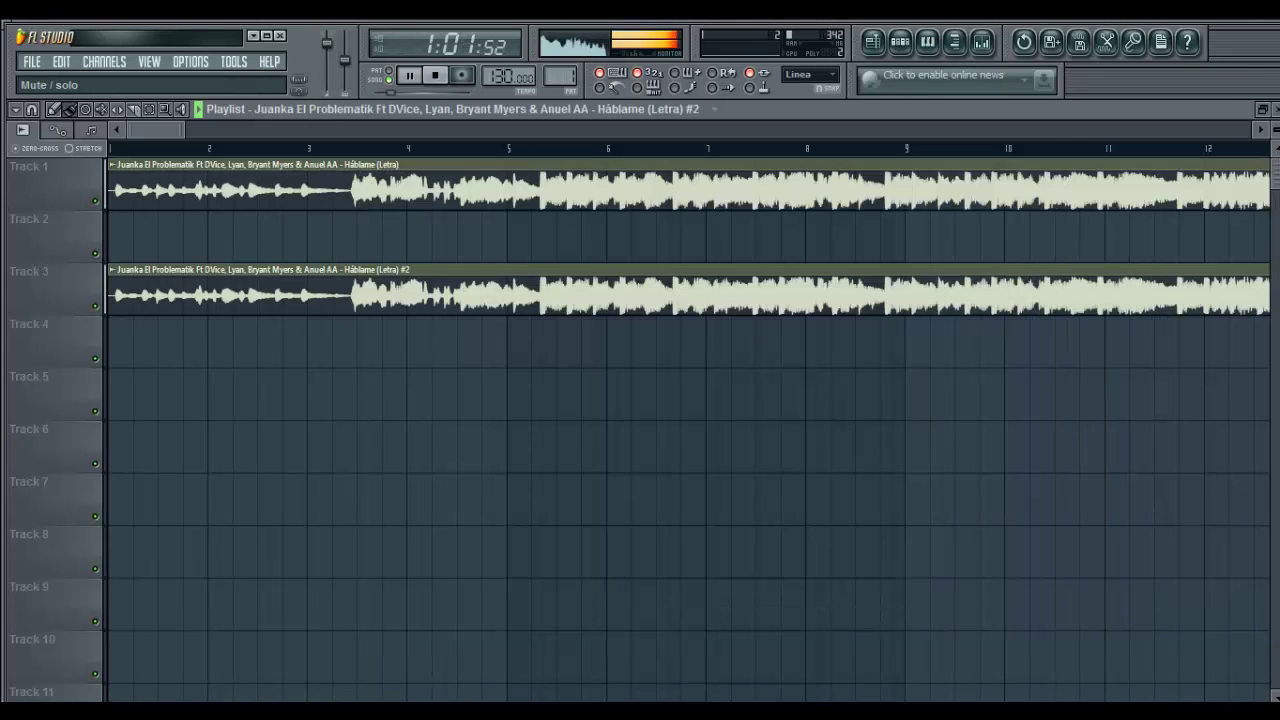
Route the original clip on Track 1 to a free mixer track and stop playback
{"action": "double_click", "coordinate": [400, 190]}
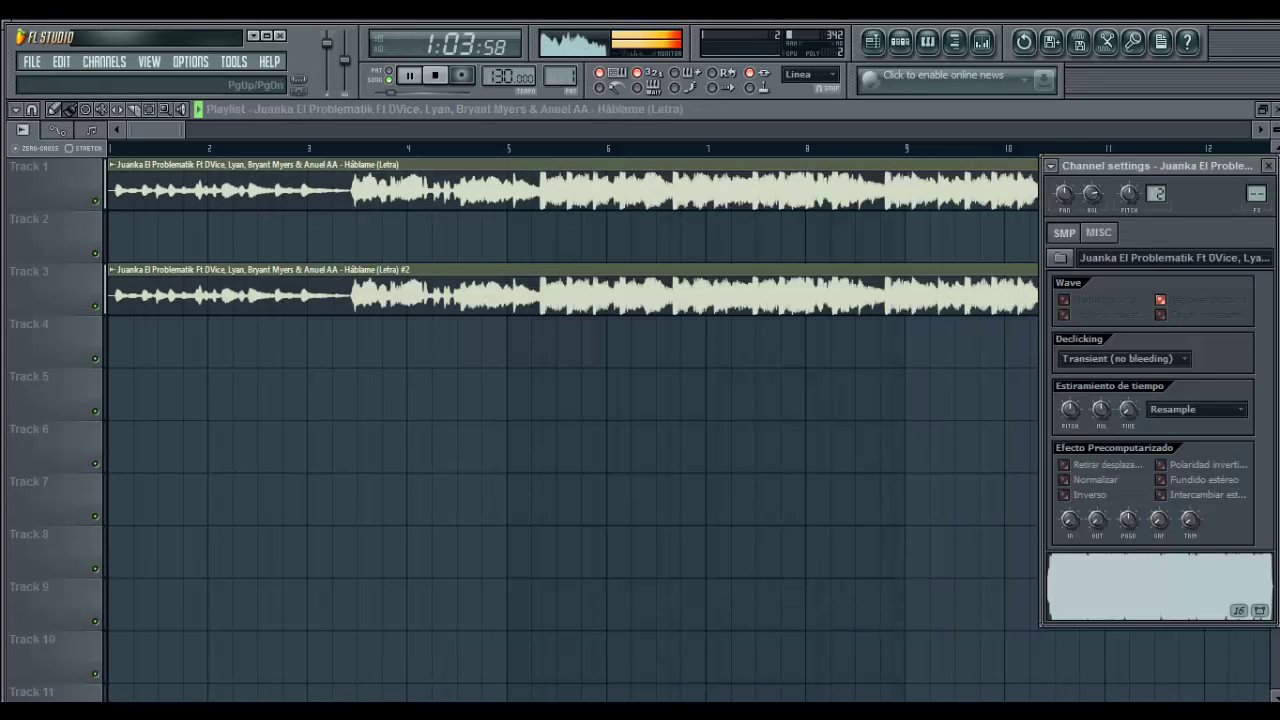
{"action": "left_click", "coordinate": [1051, 166]}
{"action": "left_click", "coordinate": [1140, 208]}
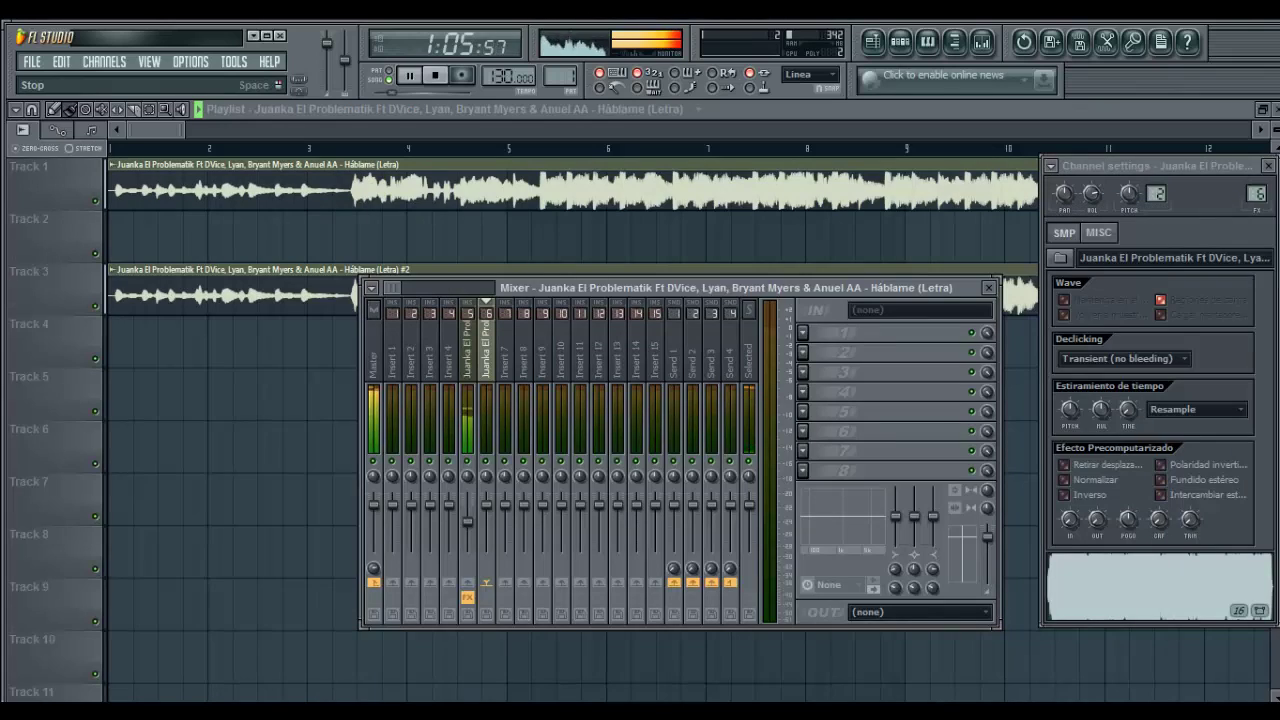
{"action": "left_click", "coordinate": [435, 75]}
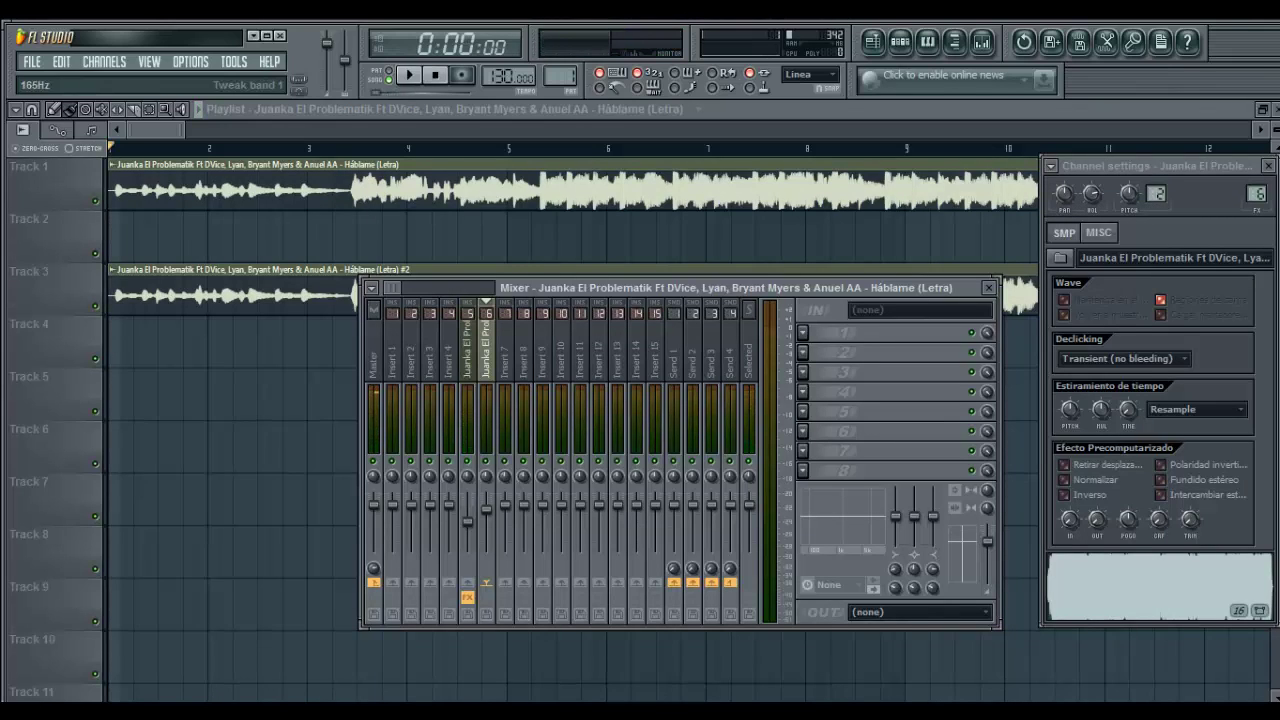
Load Fruity Limiter into effect slot 8 of the original clip's mixer track and close its window
{"action": "left_click", "coordinate": [802, 332]}
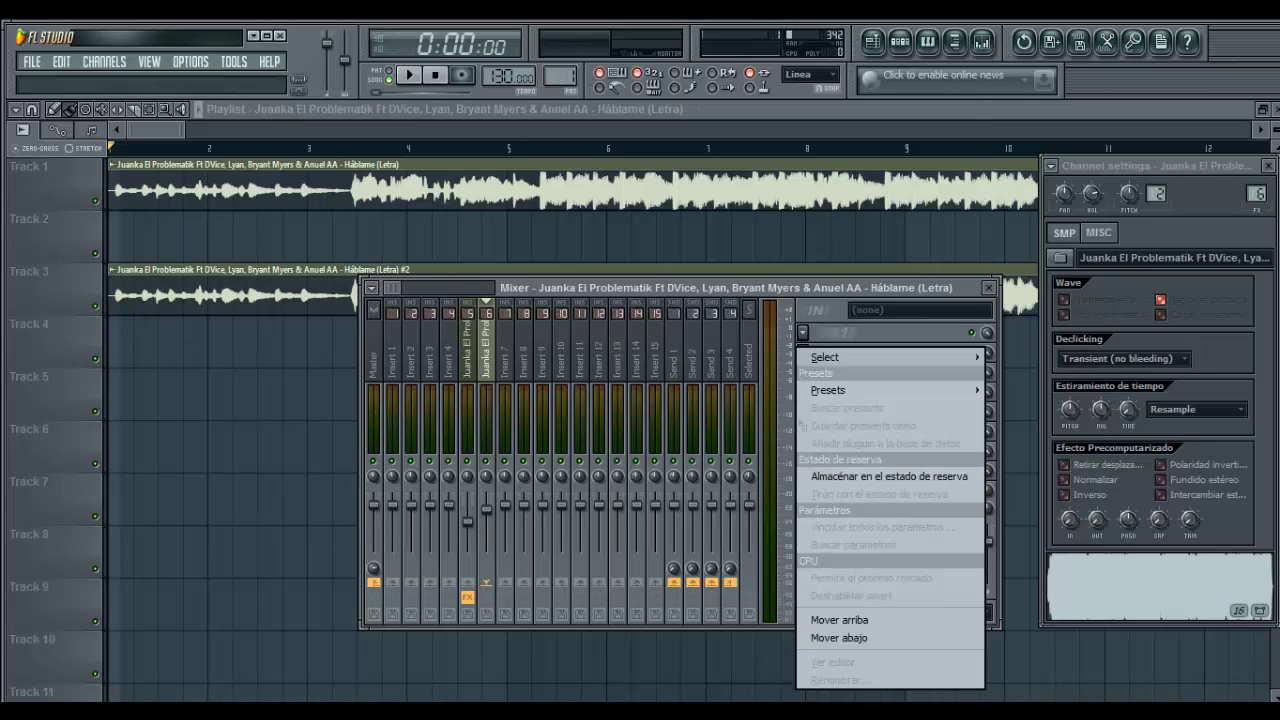
{"action": "mouse_move", "coordinate": [850, 357]}
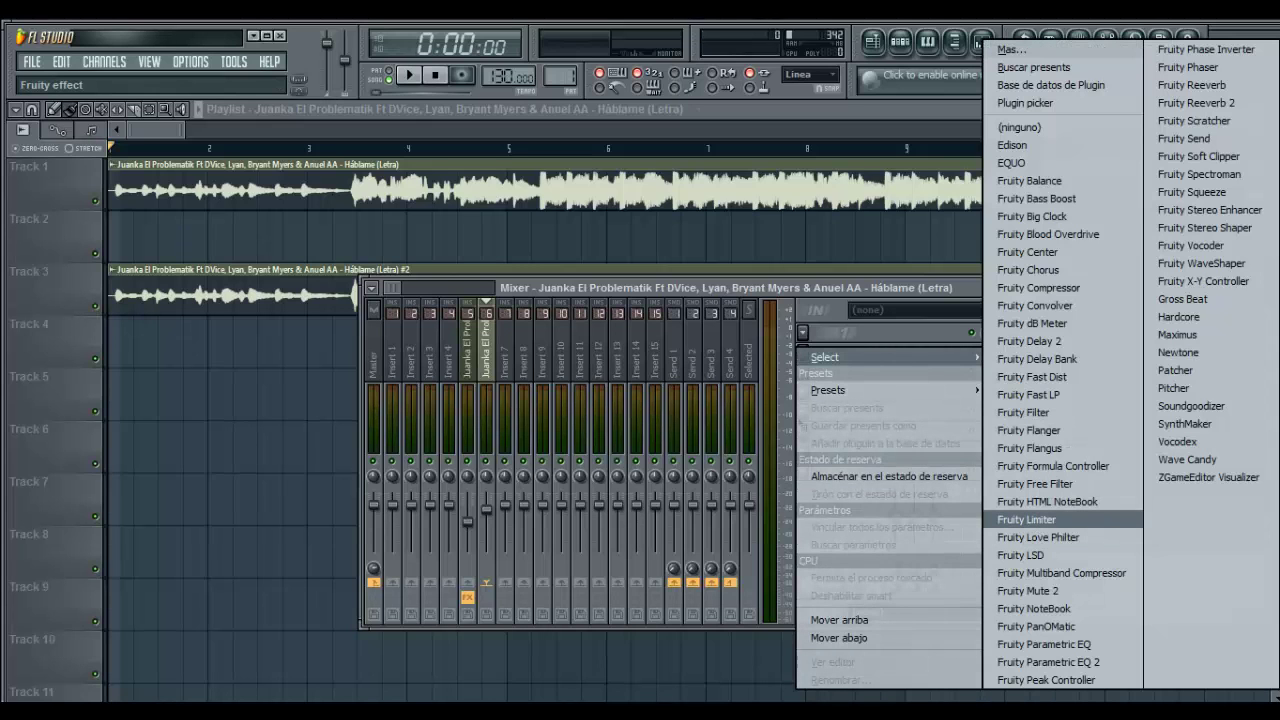
{"action": "left_click", "coordinate": [1026, 519]}
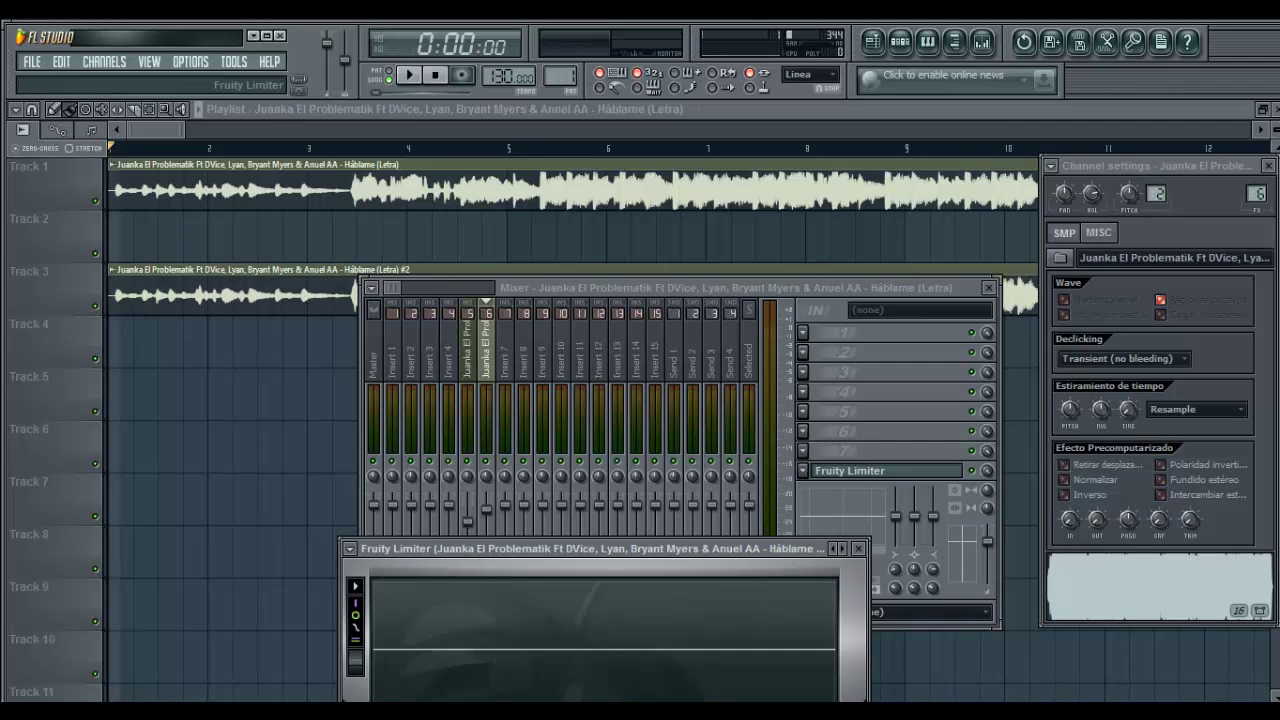
{"action": "left_click_drag", "start_coordinate": [480, 282], "coordinate": [479, 281]}
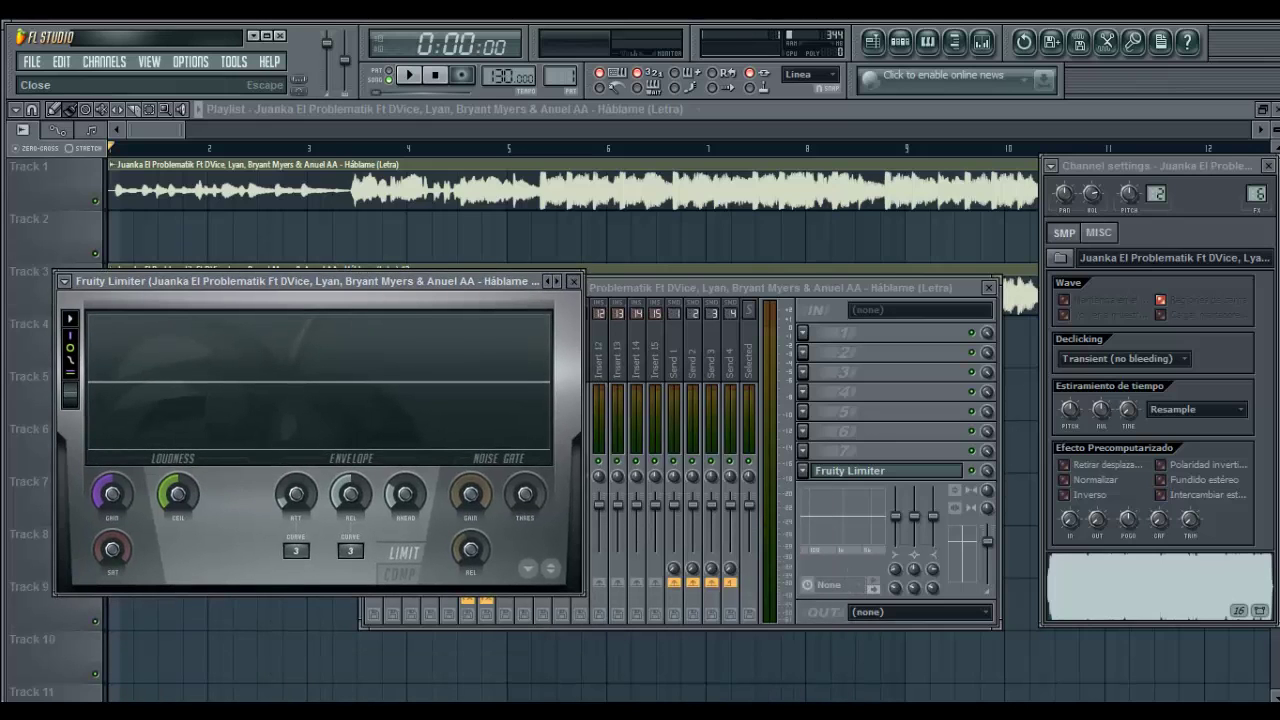
{"action": "left_click", "coordinate": [573, 281]}
Load Fruity Parametric EQ 2 into effect slot 1 of the original clip's mixer track and advance it to its next preset
{"action": "left_click", "coordinate": [803, 333]}
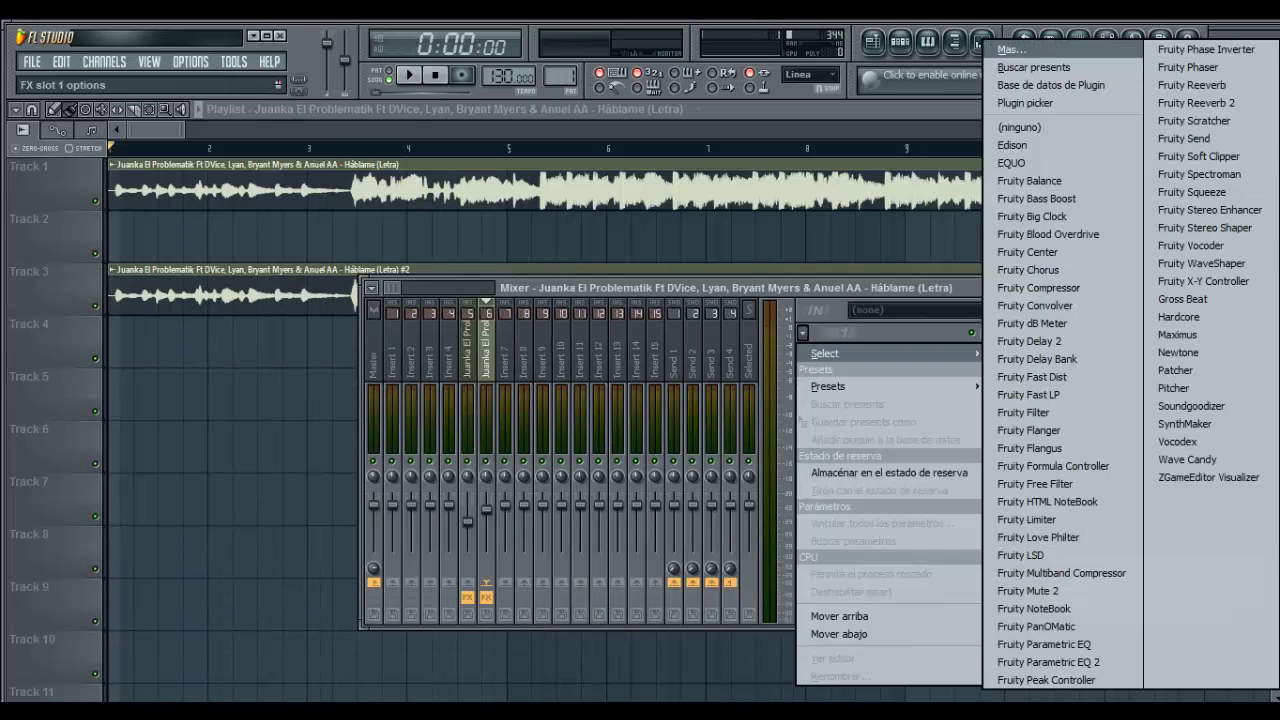
{"action": "left_click", "coordinate": [1048, 662]}
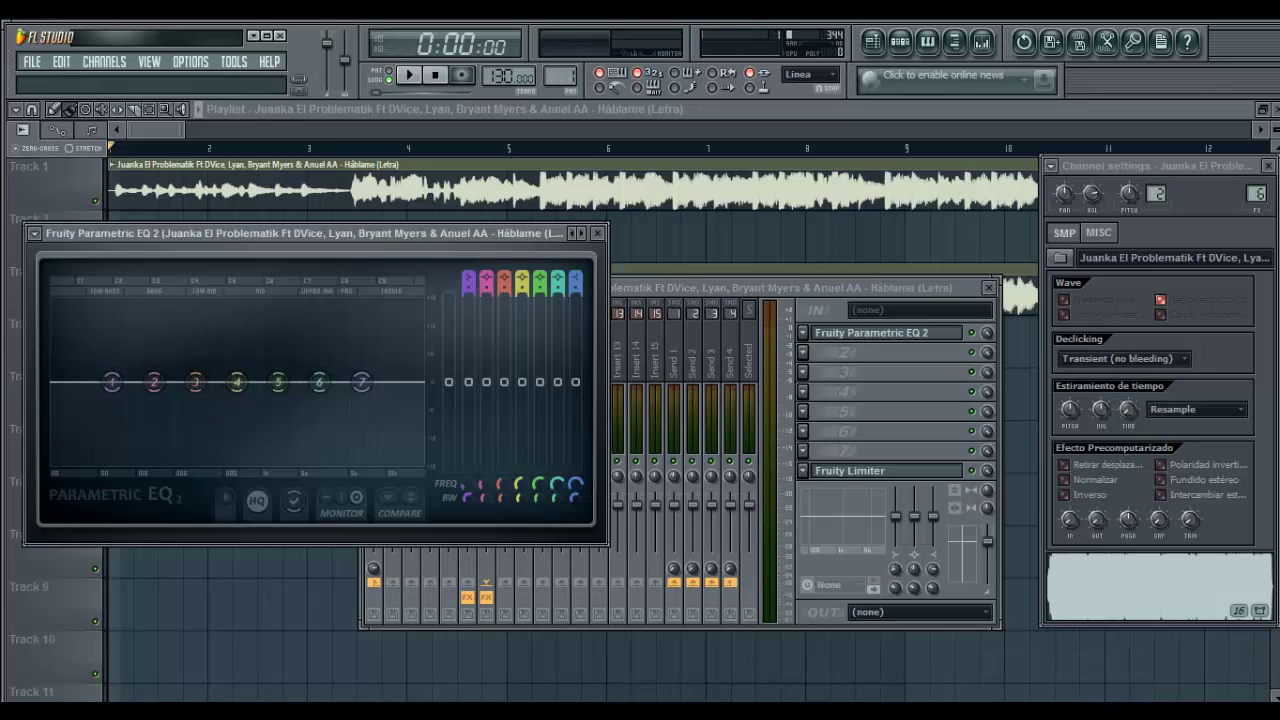
{"action": "left_click", "coordinate": [582, 233]}
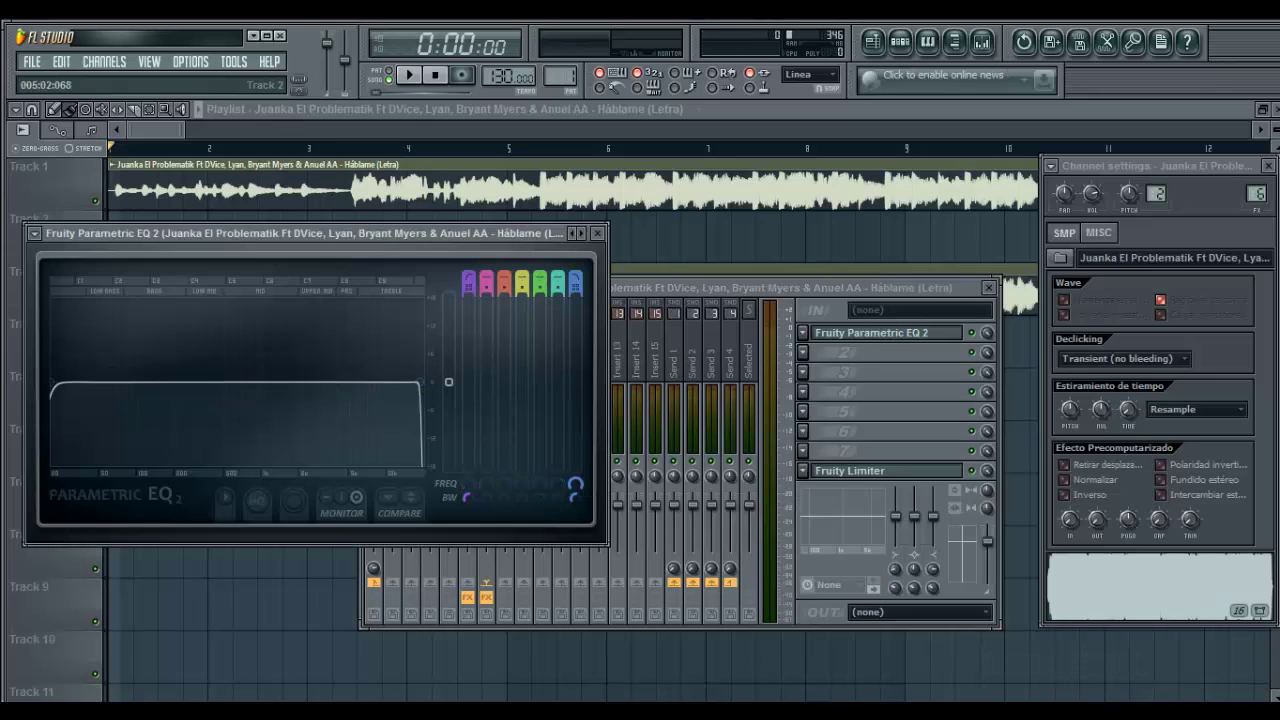
Raise the equalizer's band 1 high-pass cutoff to remove the original clip's low bass, and close the equalizer
{"action": "left_click_drag", "start_coordinate": [57, 382], "coordinate": [184, 382]}
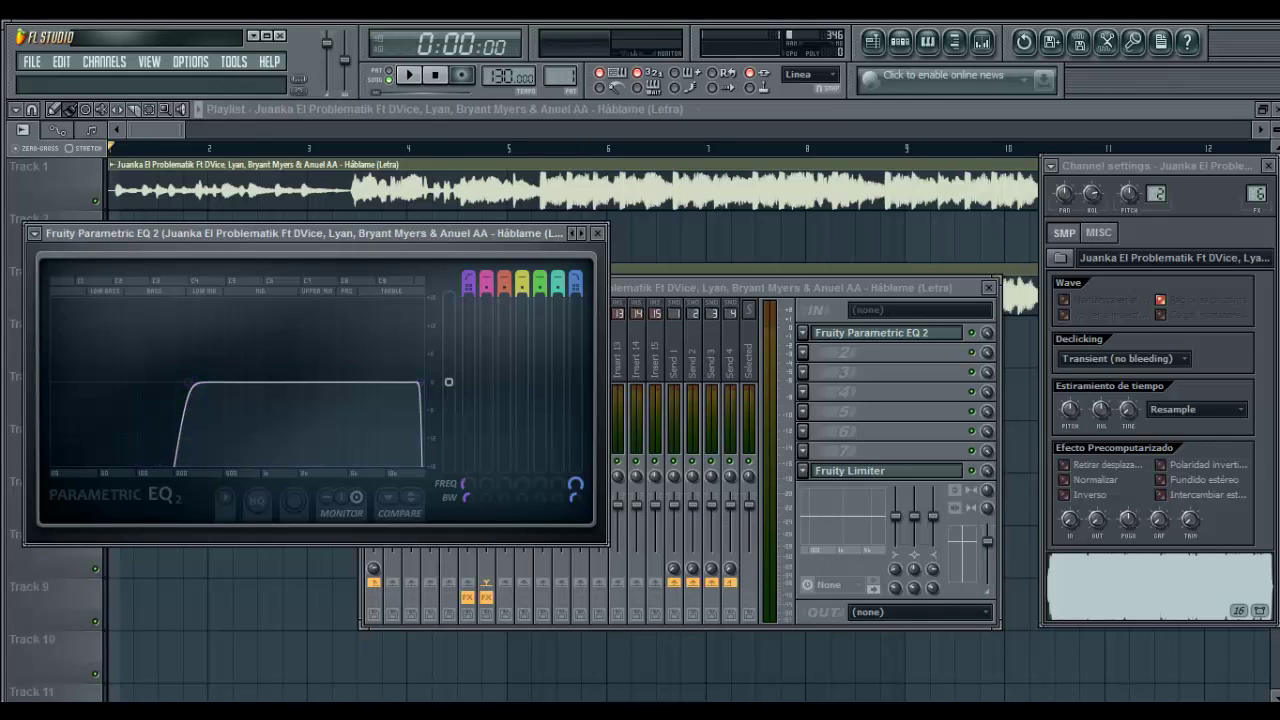
{"action": "left_click_drag", "start_coordinate": [187, 382], "coordinate": [185, 383]}
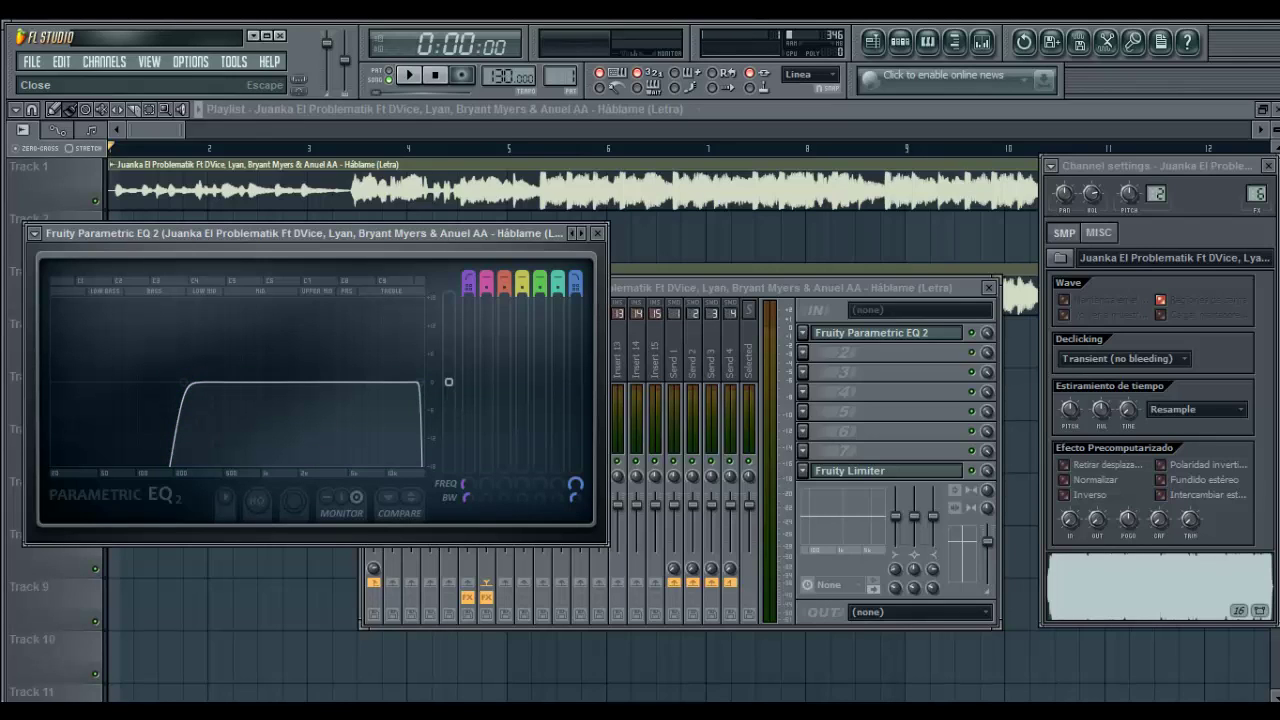
{"action": "left_click", "coordinate": [597, 233]}
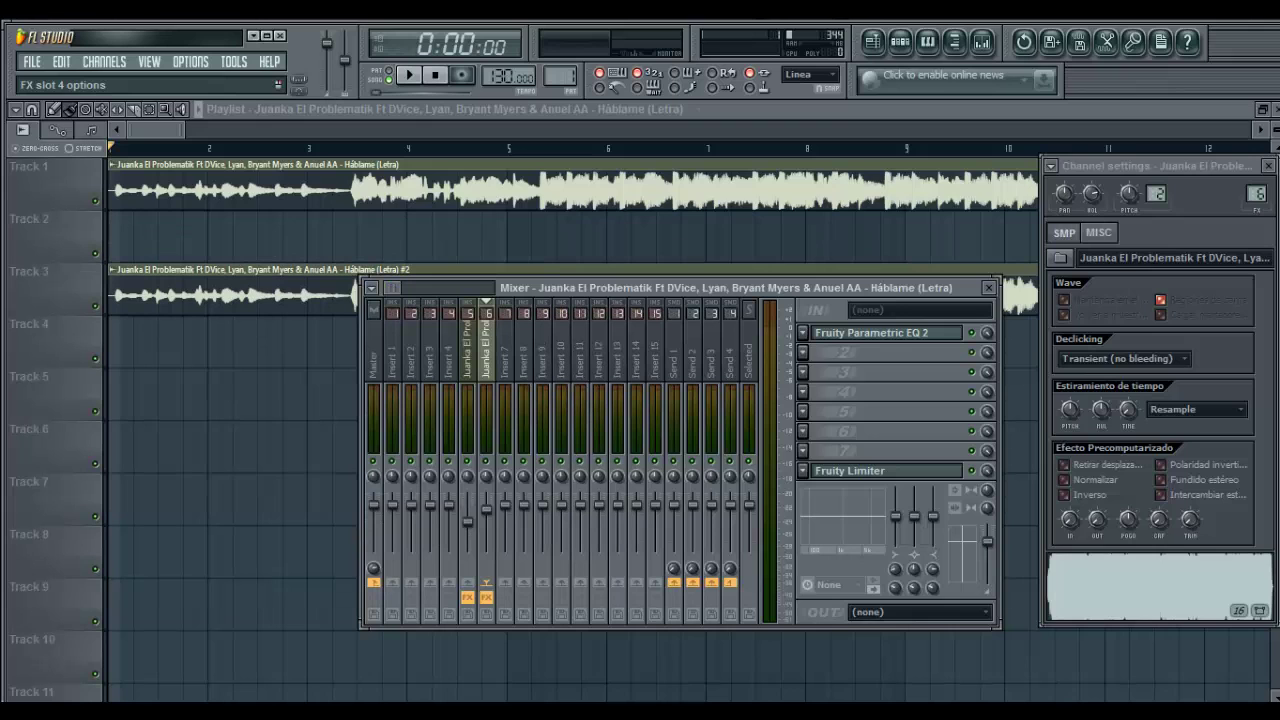
Add Soundgoodizer in effect slot 4 of the original clip's mixer track and close its window
{"action": "left_click", "coordinate": [802, 391]}
{"action": "mouse_move", "coordinate": [880, 357]}
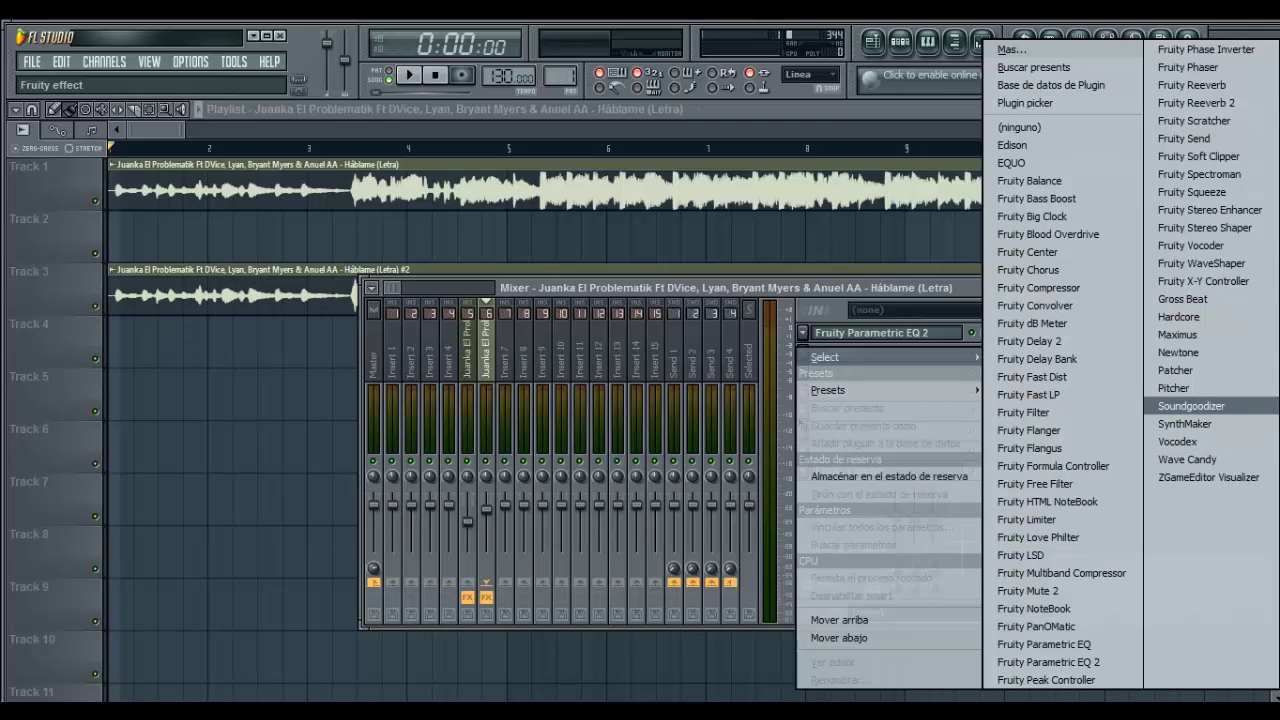
{"action": "left_click", "coordinate": [1190, 405]}
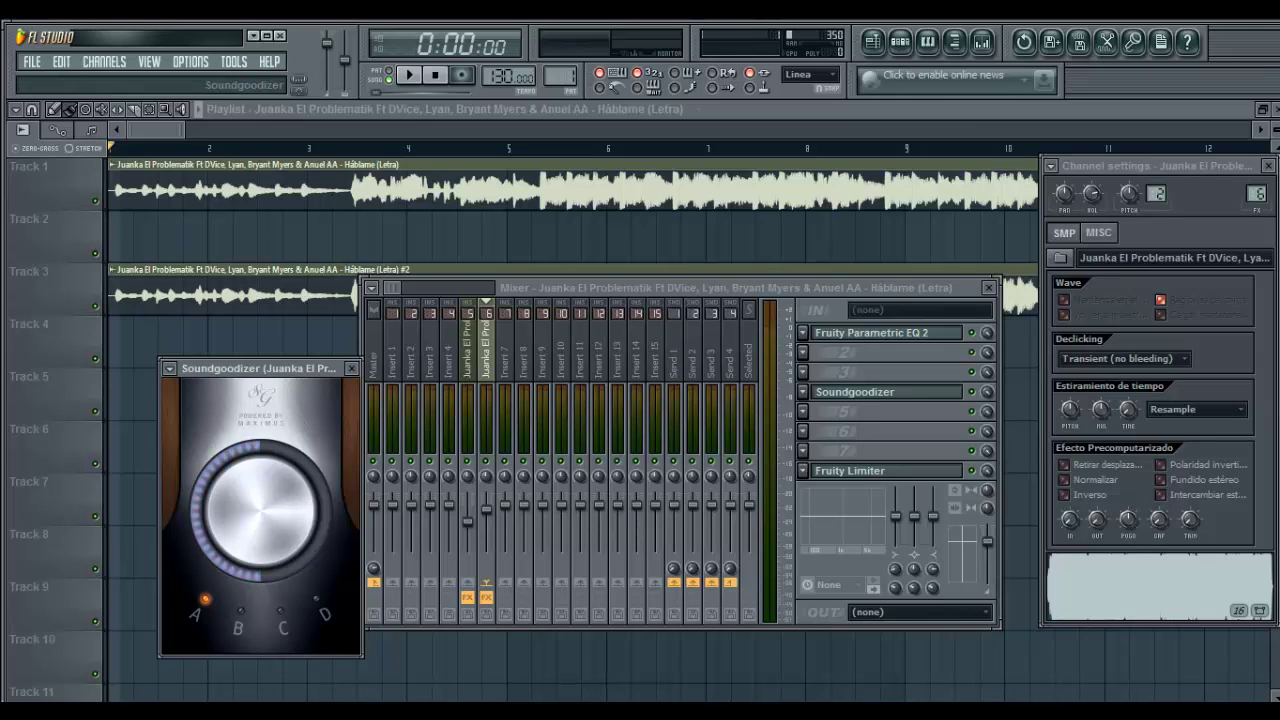
{"action": "left_click", "coordinate": [351, 369]}
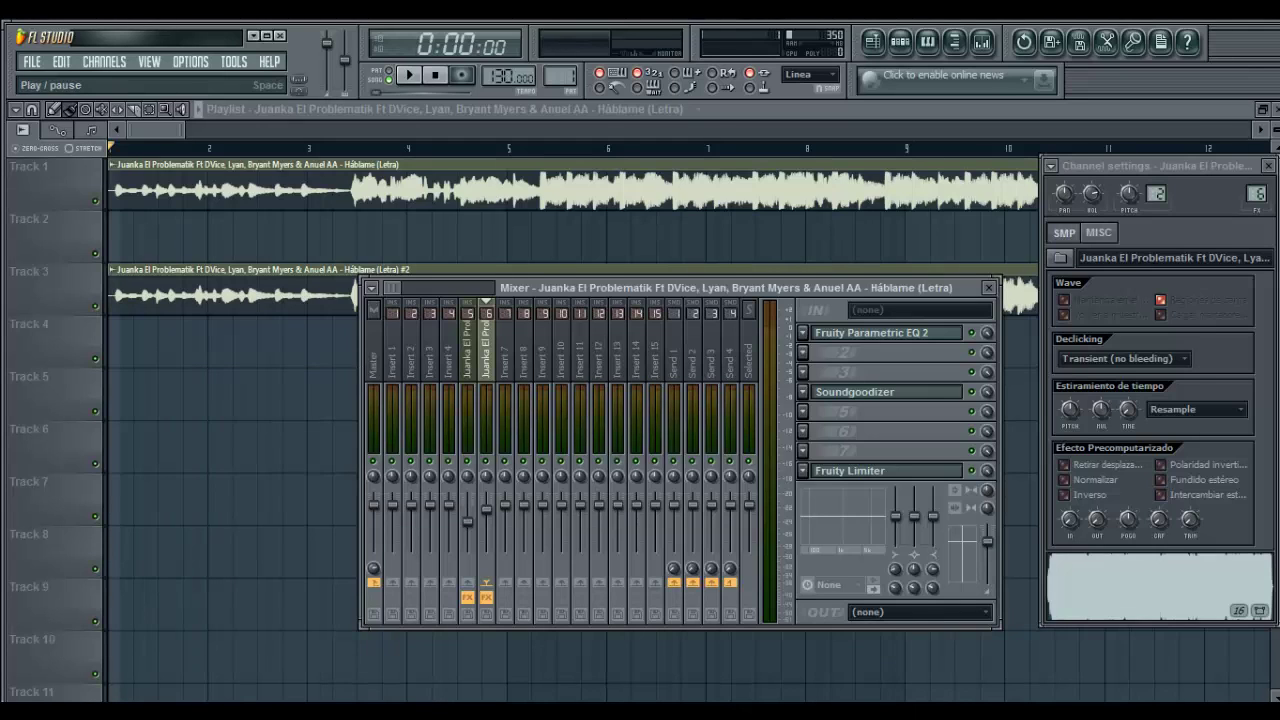
Play the song and lower the volume fader of the original clip's mixer track to about 27%
{"action": "key", "text": "space"}
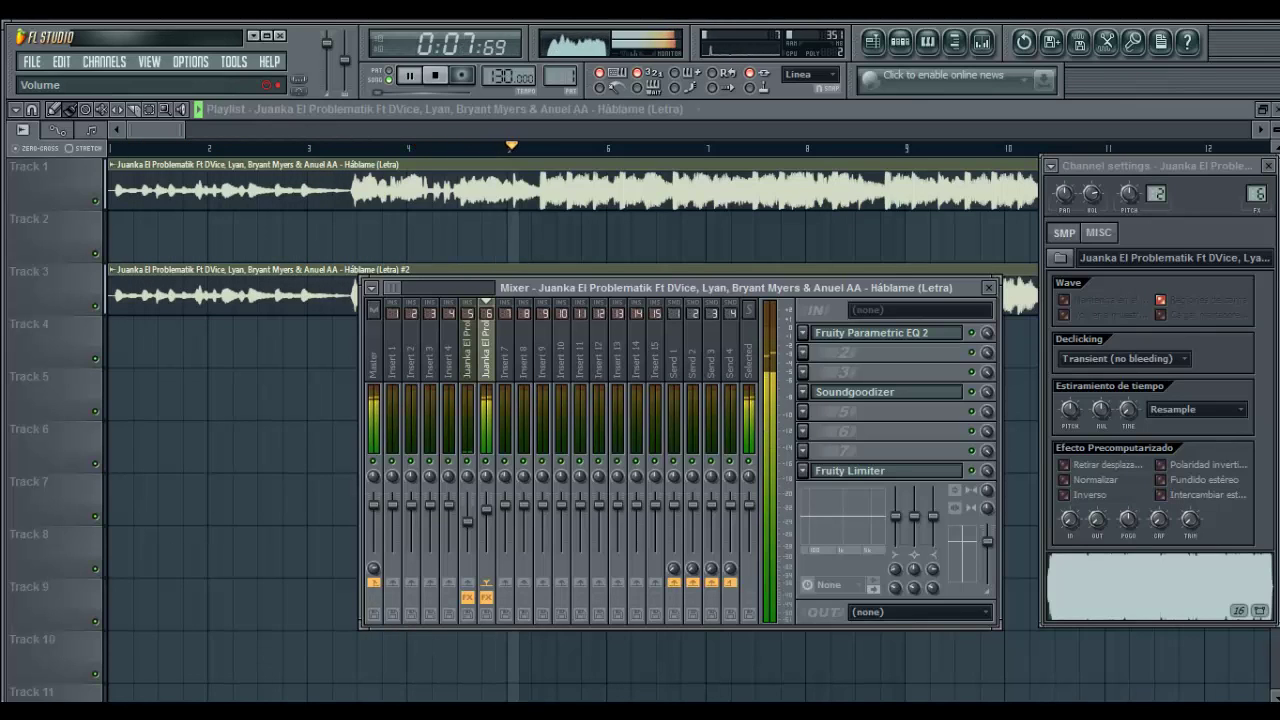
{"action": "left_click_drag", "start_coordinate": [486, 510], "coordinate": [486, 525]}
{"action": "mouse_move", "coordinate": [486, 529]}
{"action": "left_mouse_down"}
{"action": "mouse_move", "coordinate": [467, 518]}
{"action": "mouse_move", "coordinate": [486, 539]}
{"action": "left_mouse_up"}
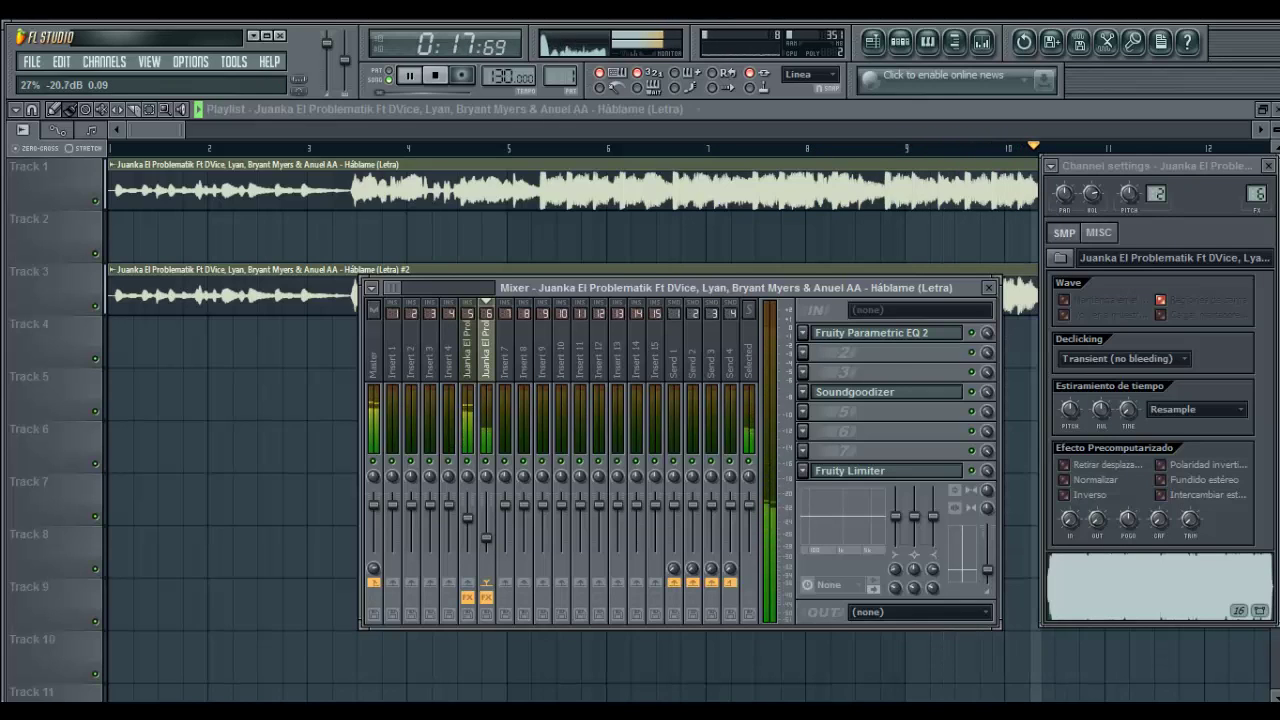
Slightly raise the volume faders of both the cloned and original clips' mixer tracks while the song plays
{"action": "left_click", "coordinate": [467, 517]}
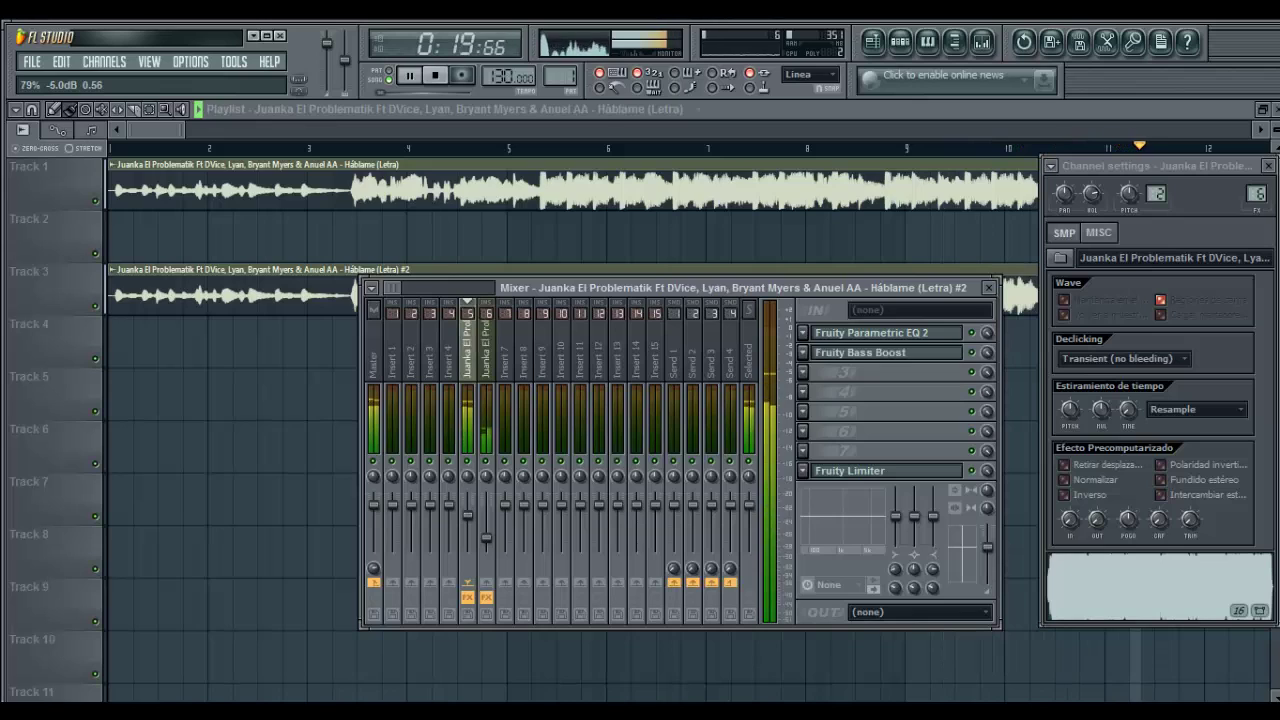
{"action": "left_click_drag", "start_coordinate": [486, 538], "coordinate": [486, 530]}
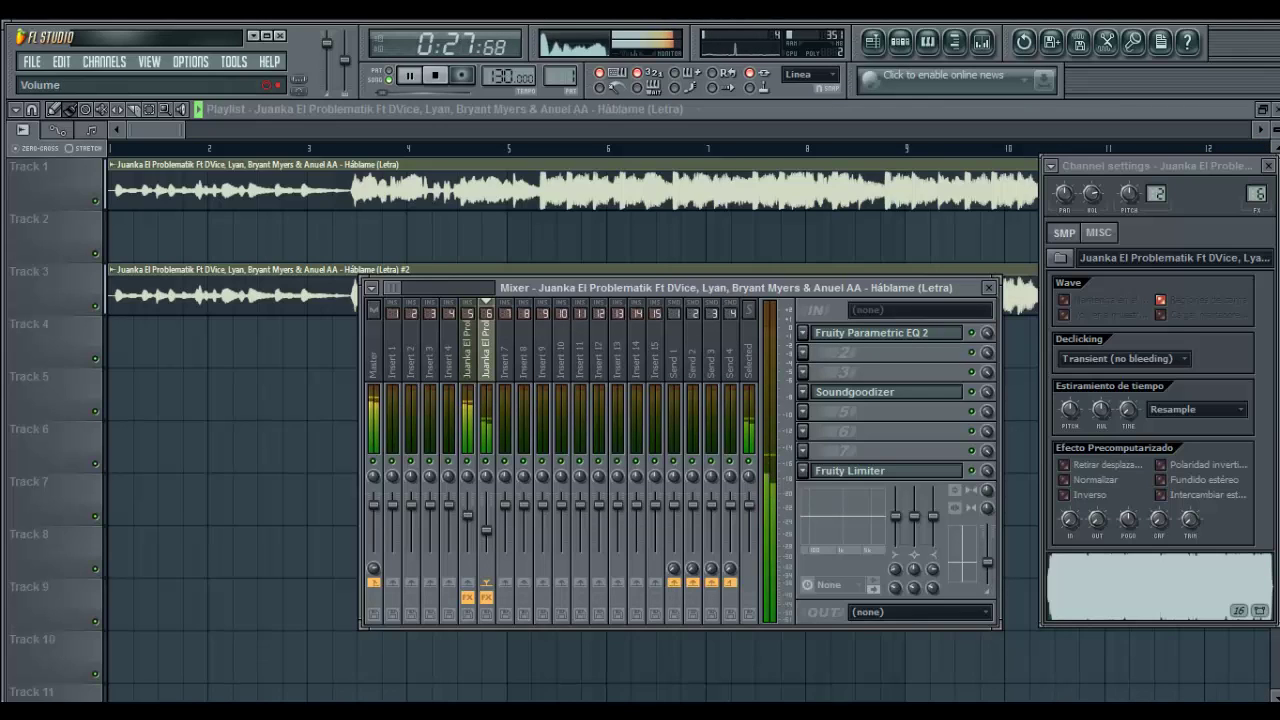
{"action": "left_click_drag", "start_coordinate": [467, 514], "coordinate": [486, 528]}
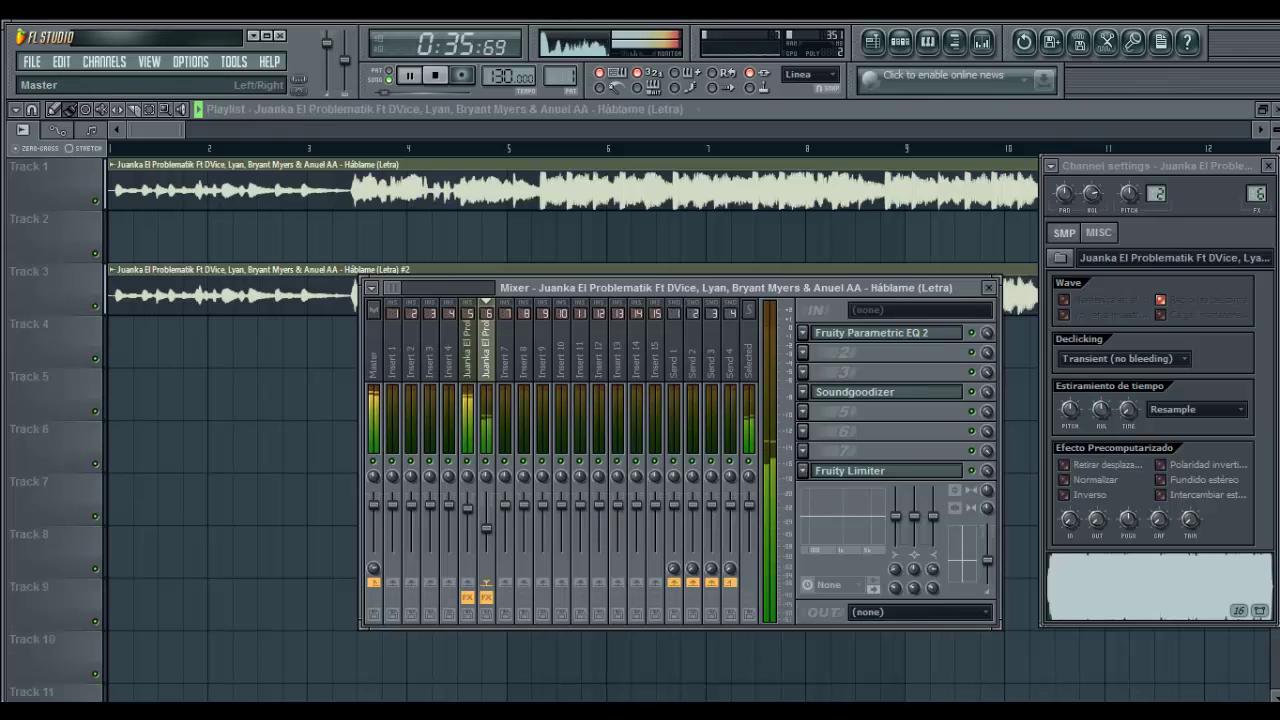
Load EQUO into effect slot 4 of the cloned clip's mixer track and close its window
{"action": "left_click_drag", "start_coordinate": [618, 288], "coordinate": [493, 254]}
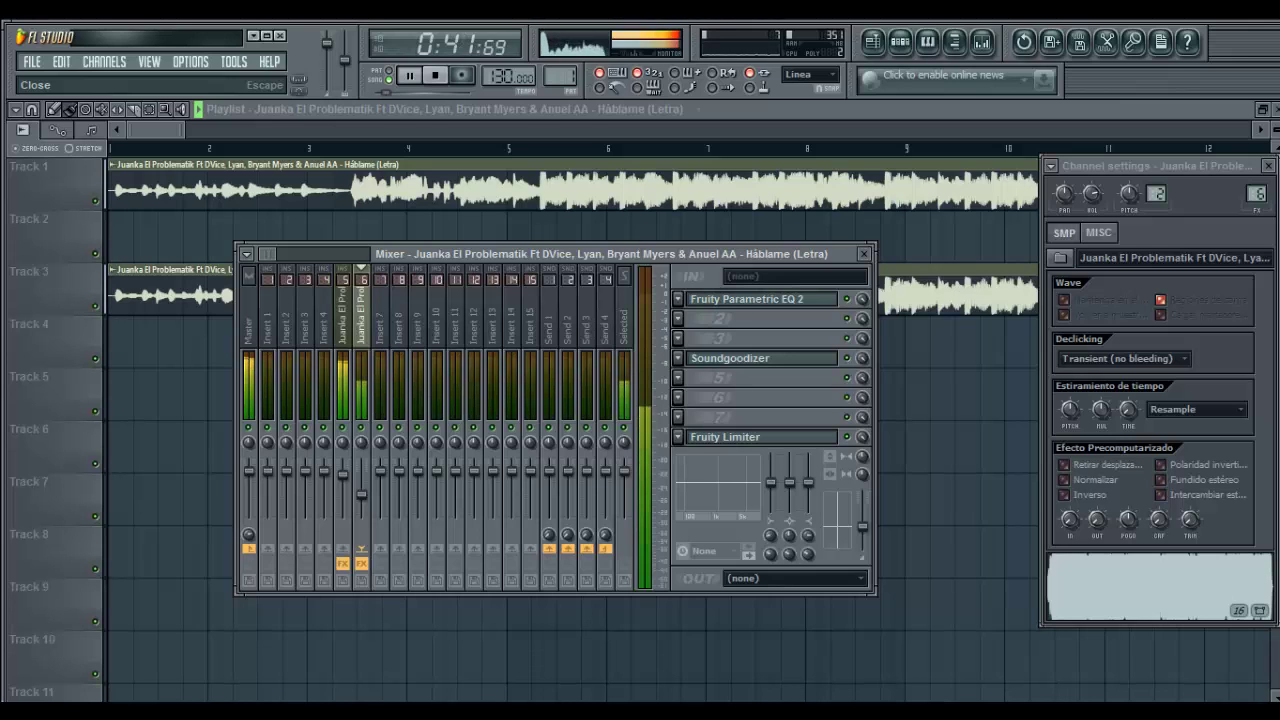
{"action": "left_click_drag", "start_coordinate": [840, 254], "coordinate": [875, 267]}
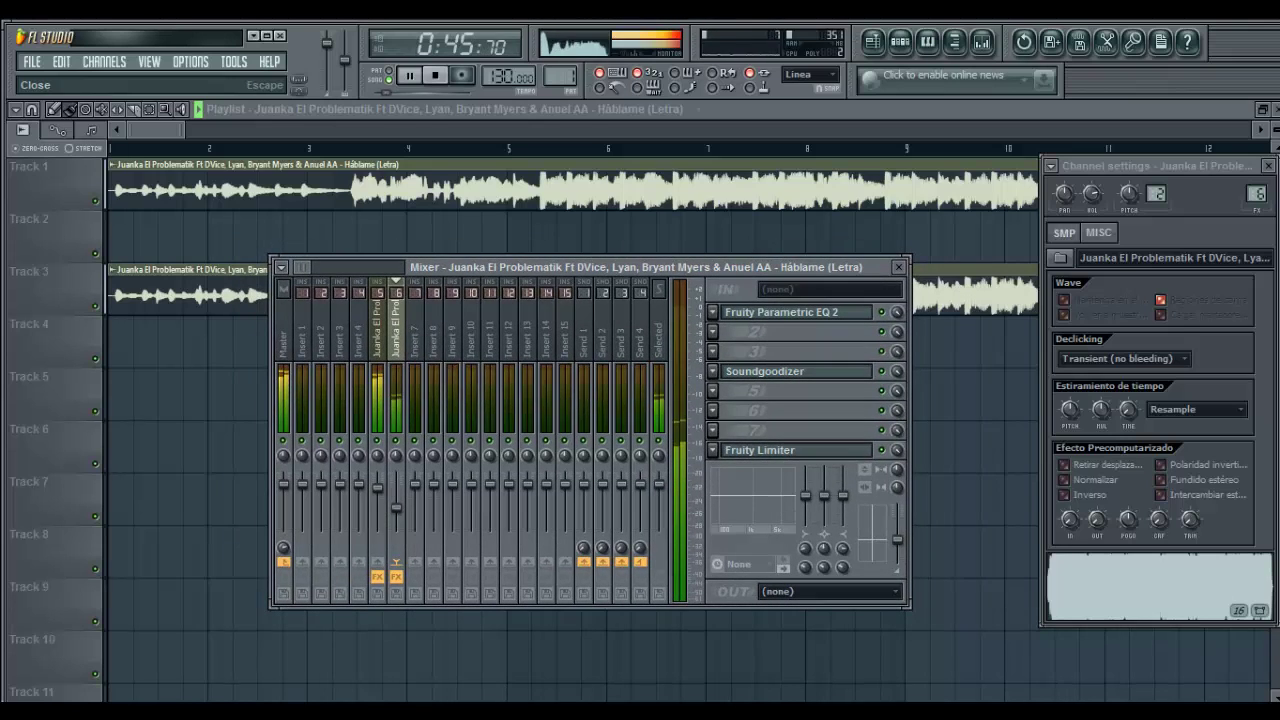
{"action": "left_click", "coordinate": [377, 330]}
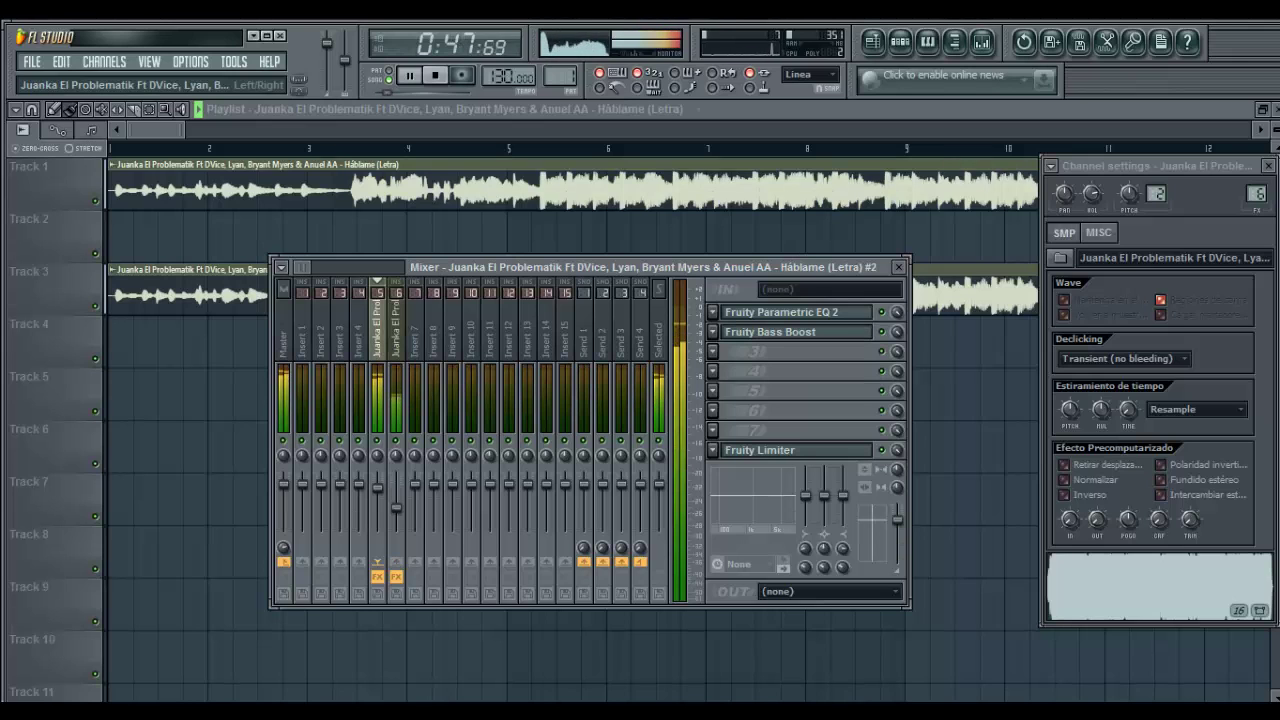
{"action": "left_click", "coordinate": [712, 351]}
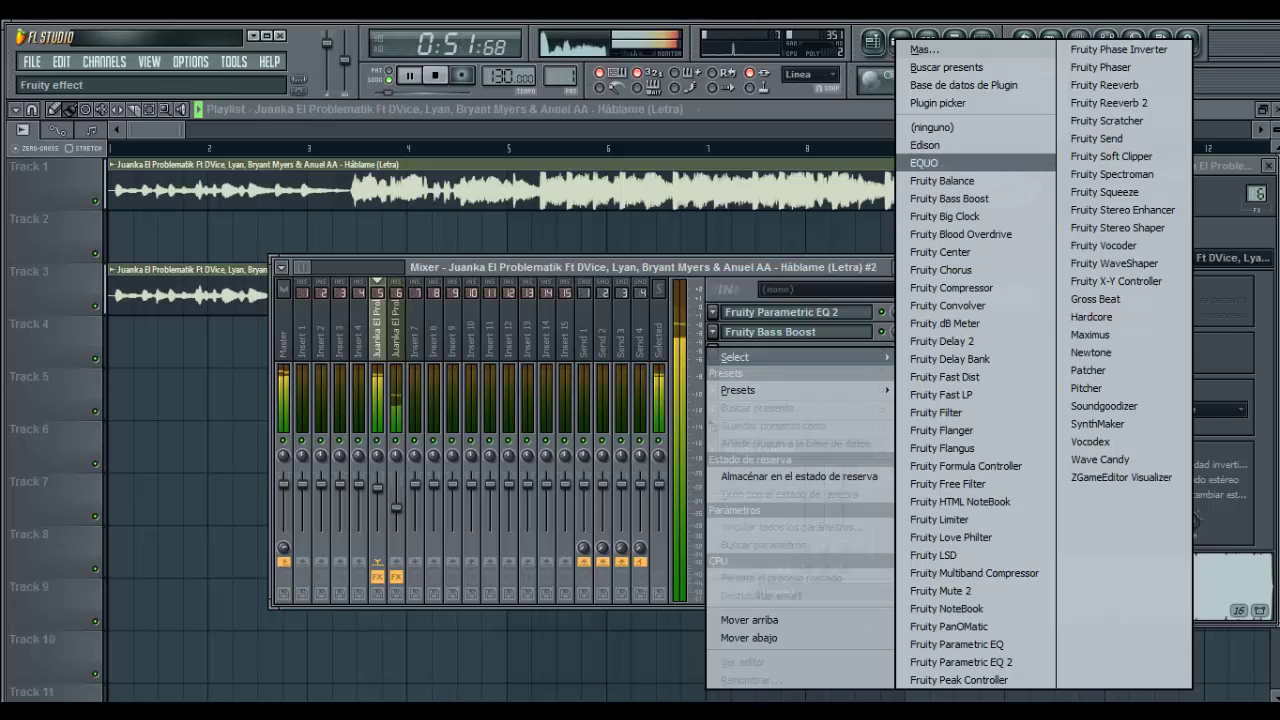
{"action": "left_click", "coordinate": [924, 162]}
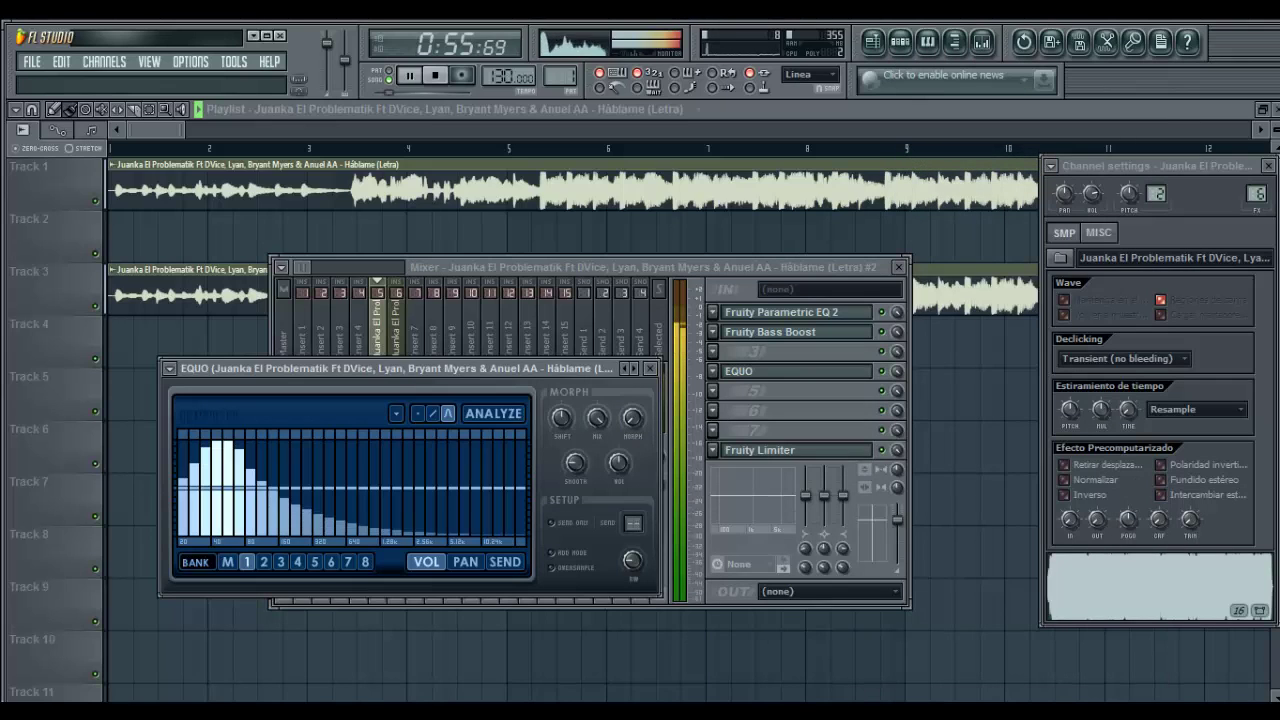
{"action": "left_click_drag", "start_coordinate": [400, 368], "coordinate": [979, 465]}
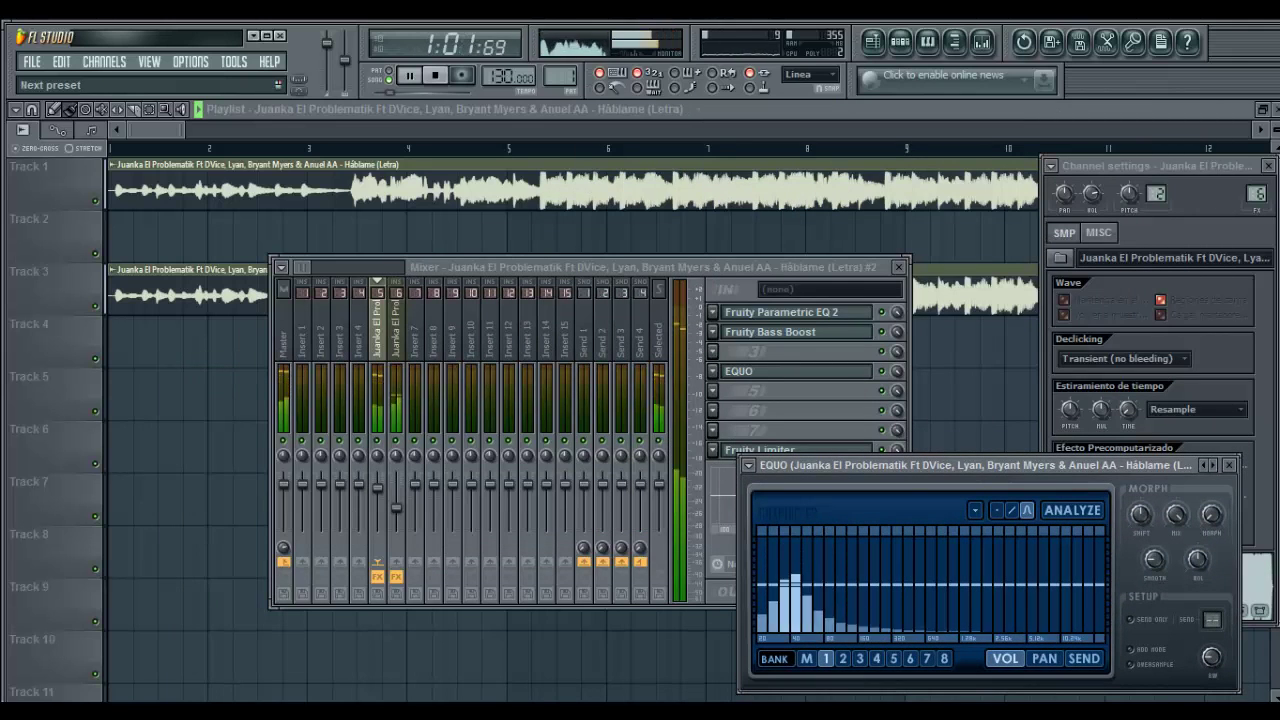
{"action": "left_click", "coordinate": [1229, 465]}
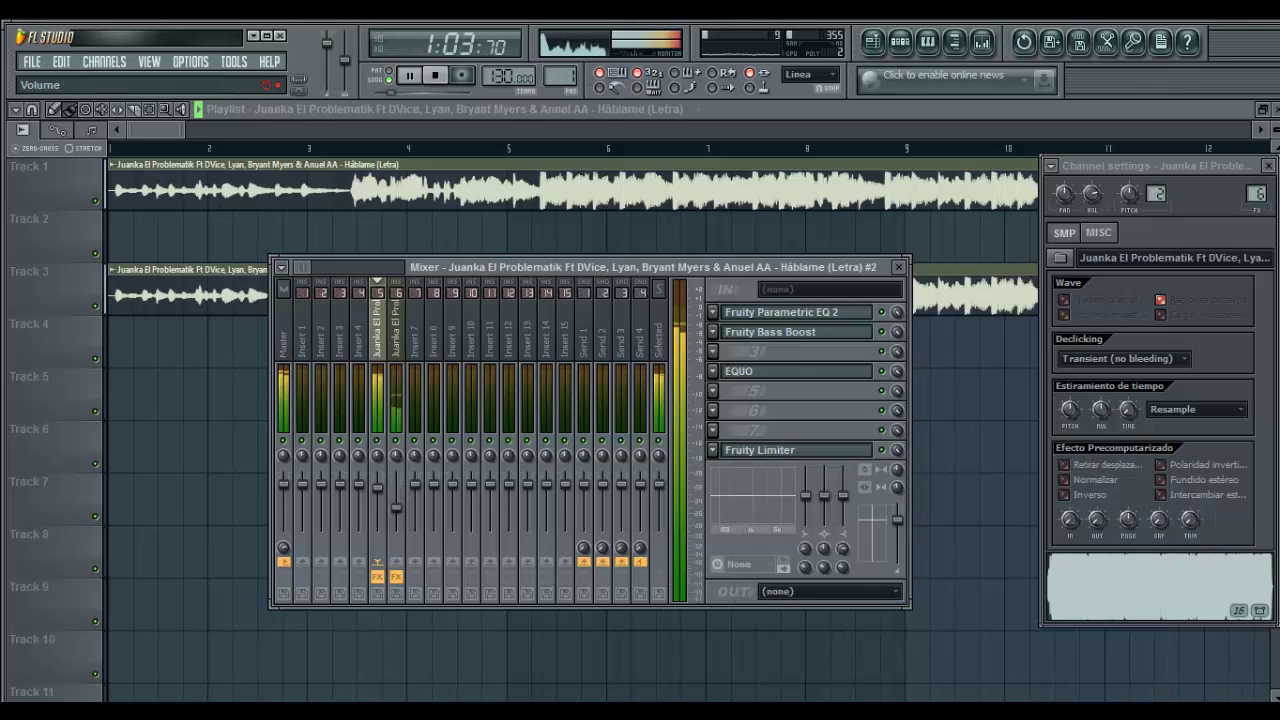
Raise the original clip's mixer volume fader slightly, close the mixer and stop playback
{"action": "mouse_move", "coordinate": [396, 508]}
{"action": "left_mouse_down"}
{"action": "mouse_move", "coordinate": [396, 489]}
{"action": "mouse_move", "coordinate": [396, 528]}
{"action": "mouse_move", "coordinate": [396, 489]}
{"action": "mouse_move", "coordinate": [396, 505]}
{"action": "left_mouse_up"}
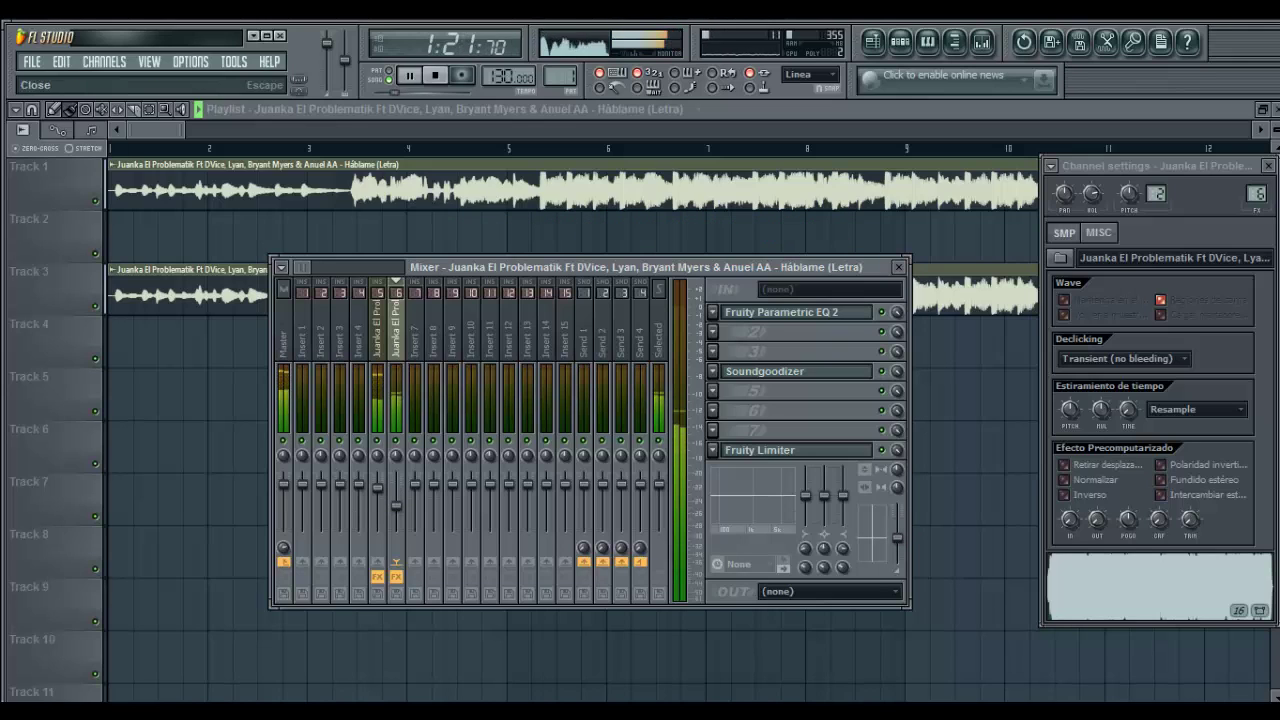
{"action": "left_click", "coordinate": [898, 267]}
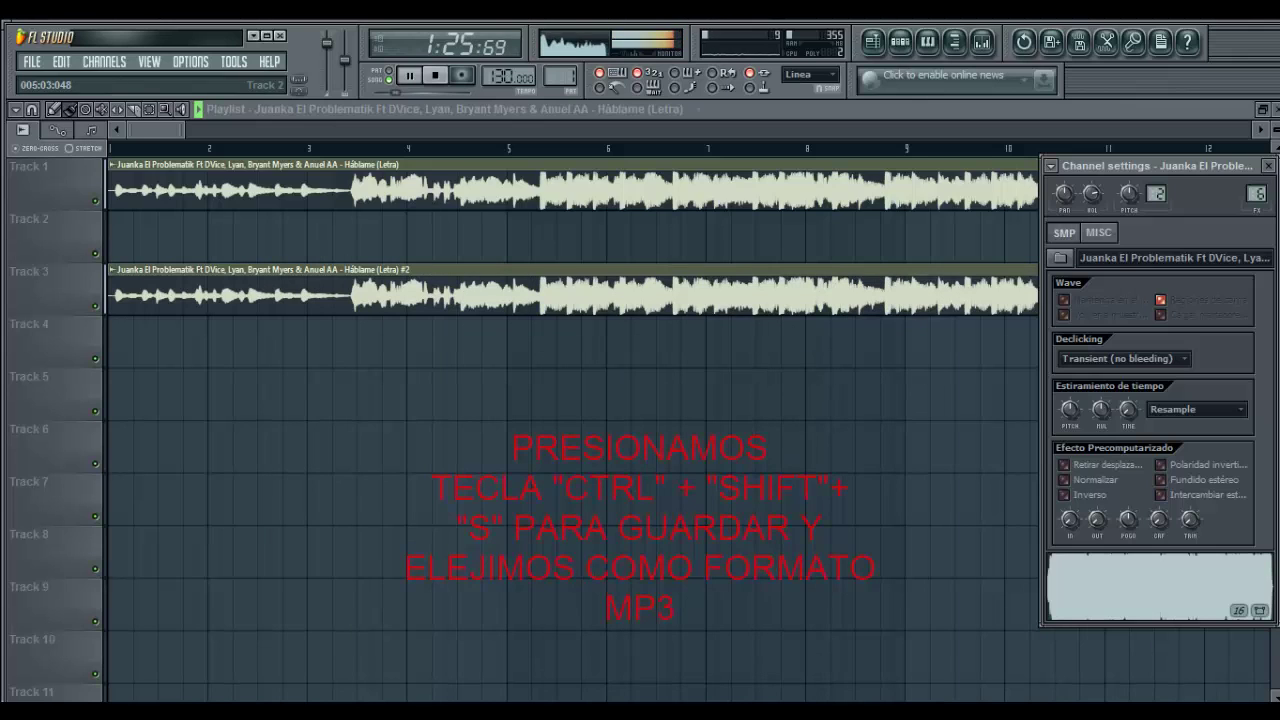
{"action": "key", "text": "space"}
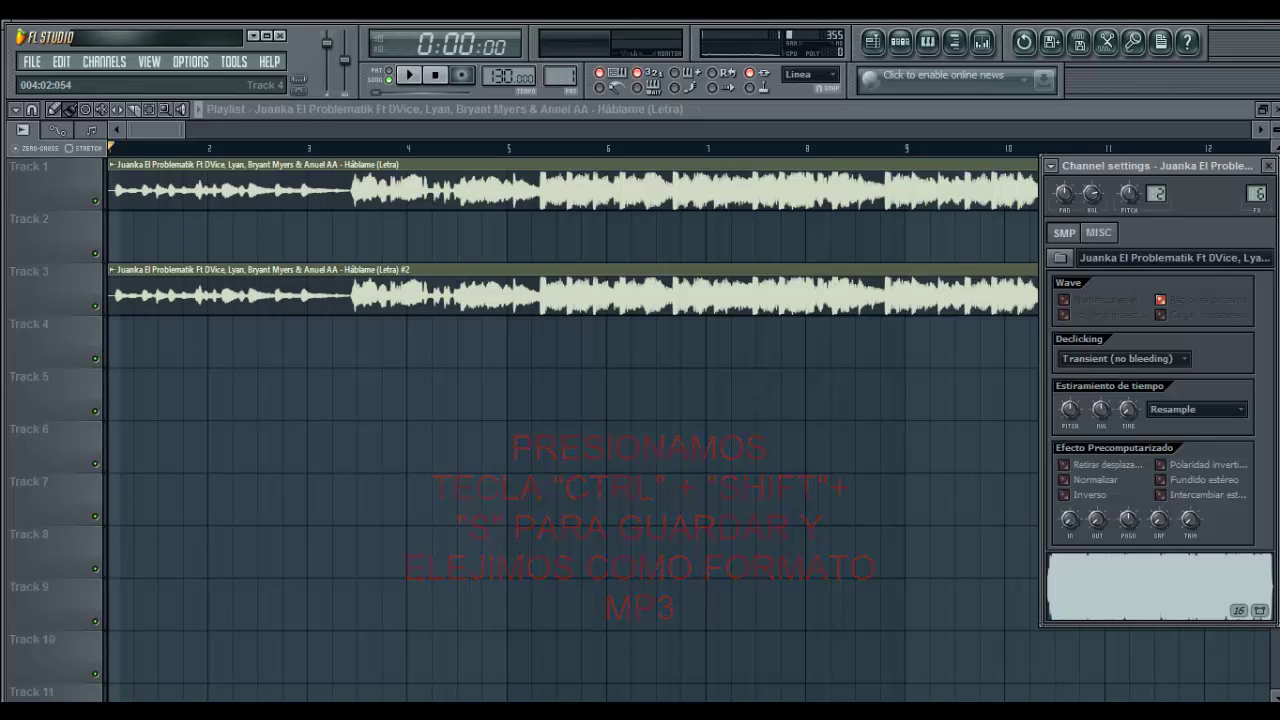
Export the song to the Projects folder as the MPEG 3 audio file untitled.mp3 and start rendering
{"action": "key", "text": "ctrl+shift+s"}
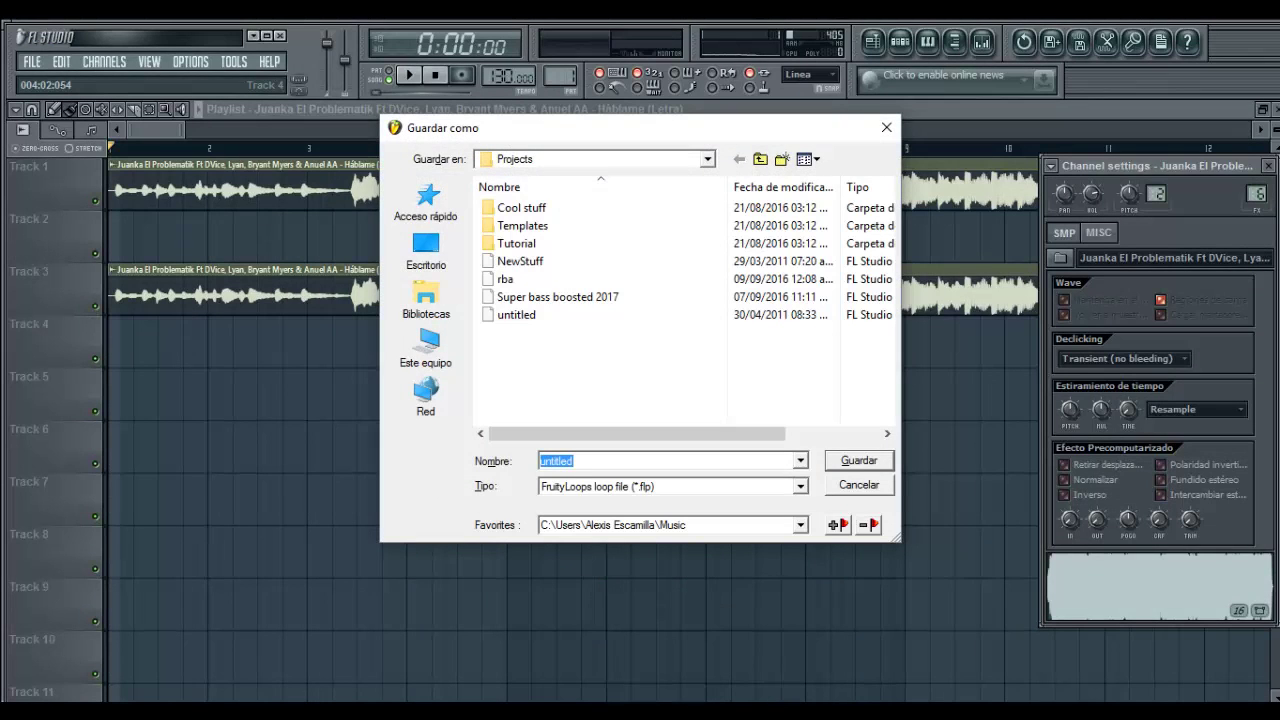
{"action": "left_click", "coordinate": [673, 487]}
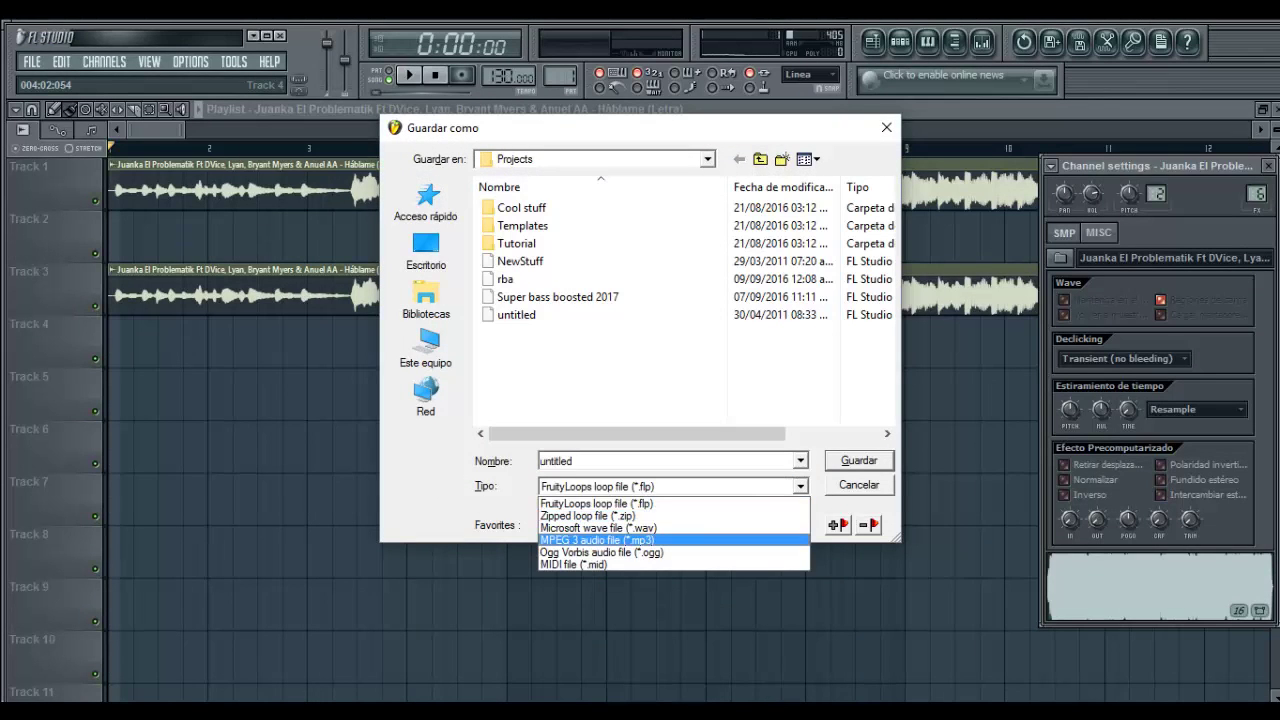
{"action": "left_click", "coordinate": [598, 540]}
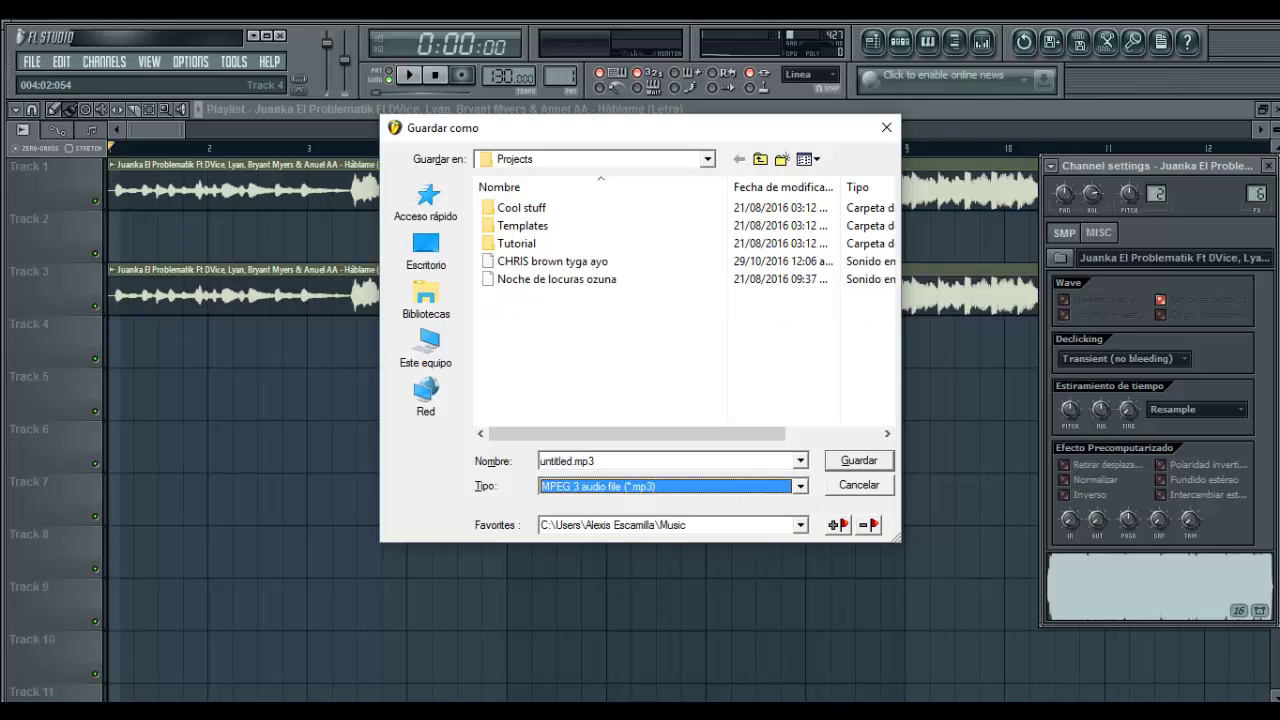
{"action": "double_click", "coordinate": [567, 461]}
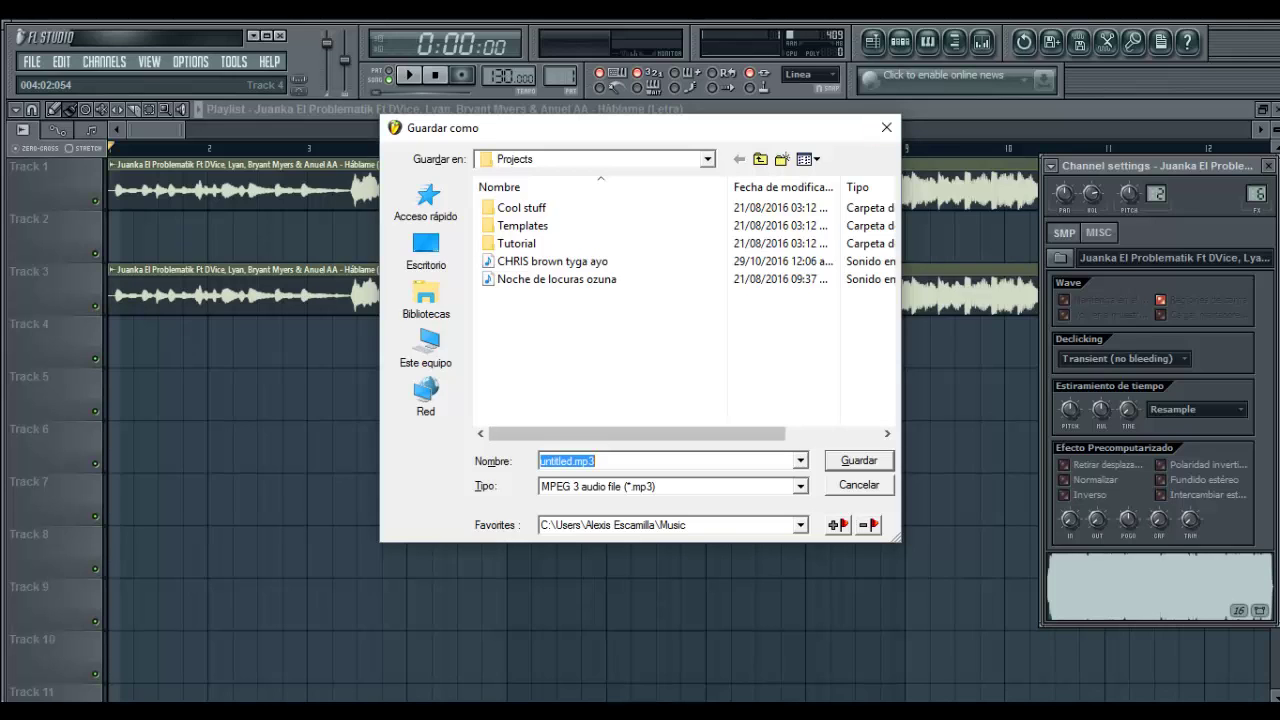
{"action": "key", "text": "Return"}
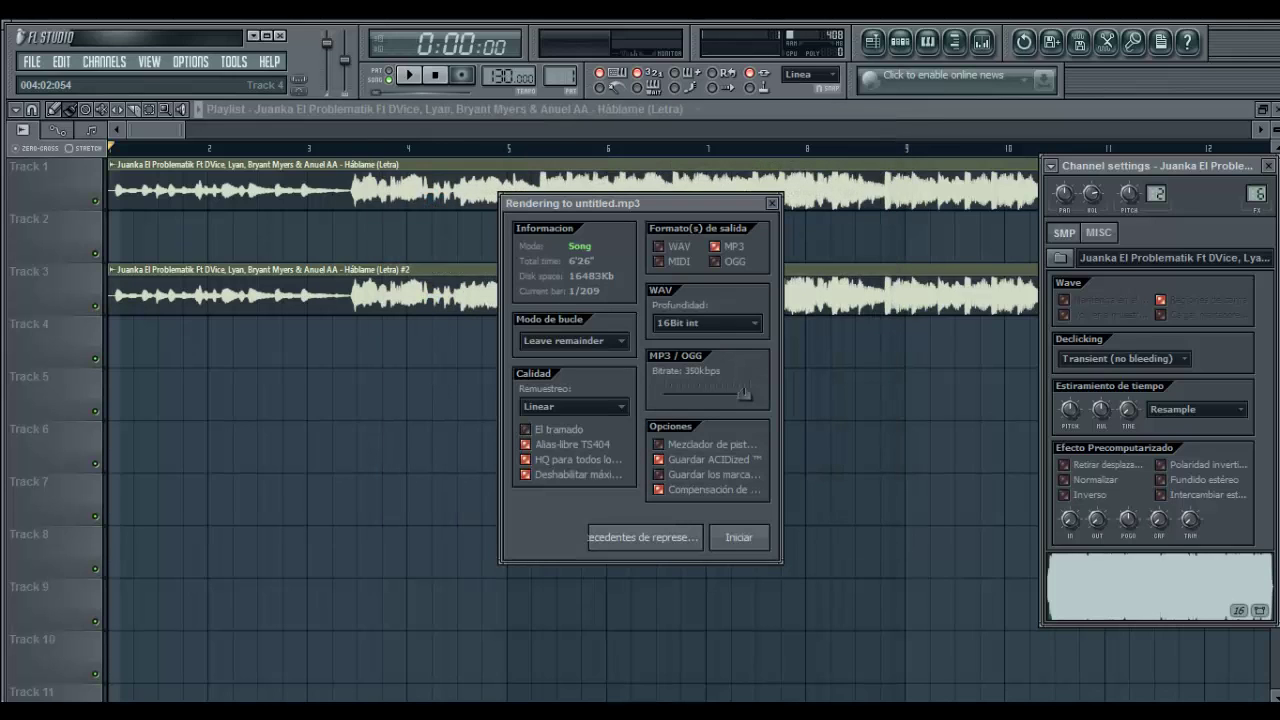
{"action": "left_click", "coordinate": [739, 538]}
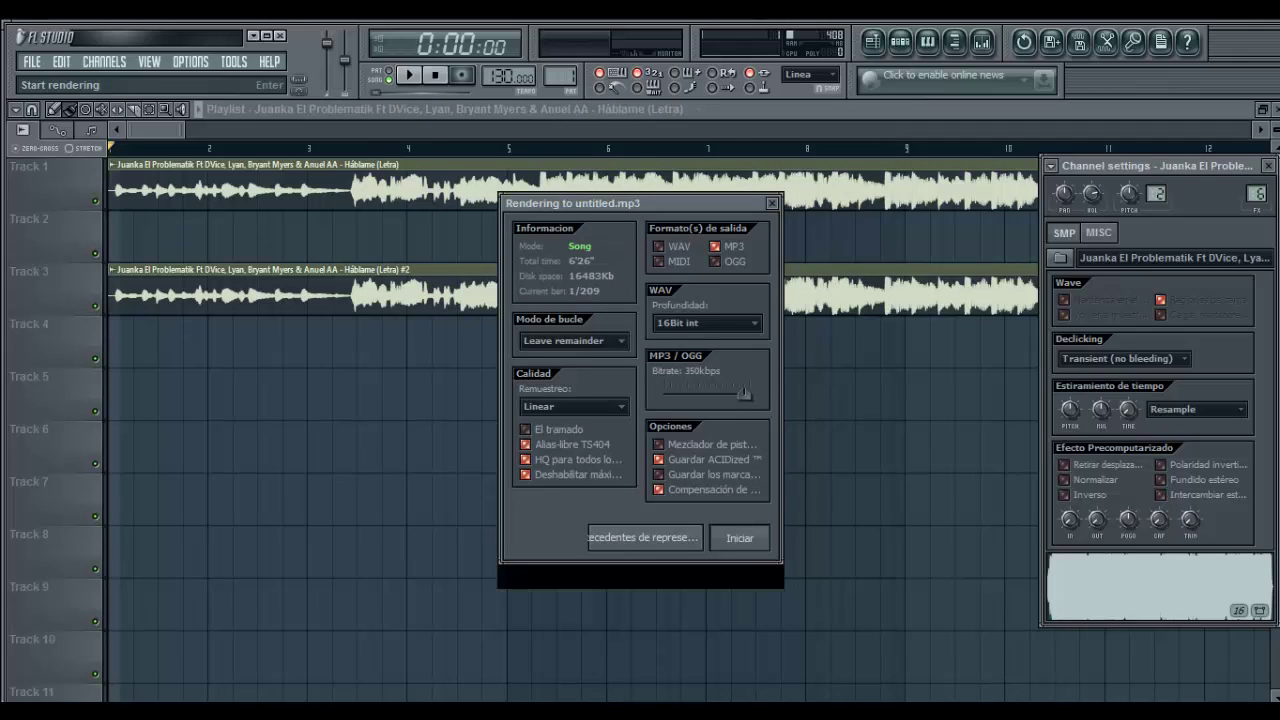